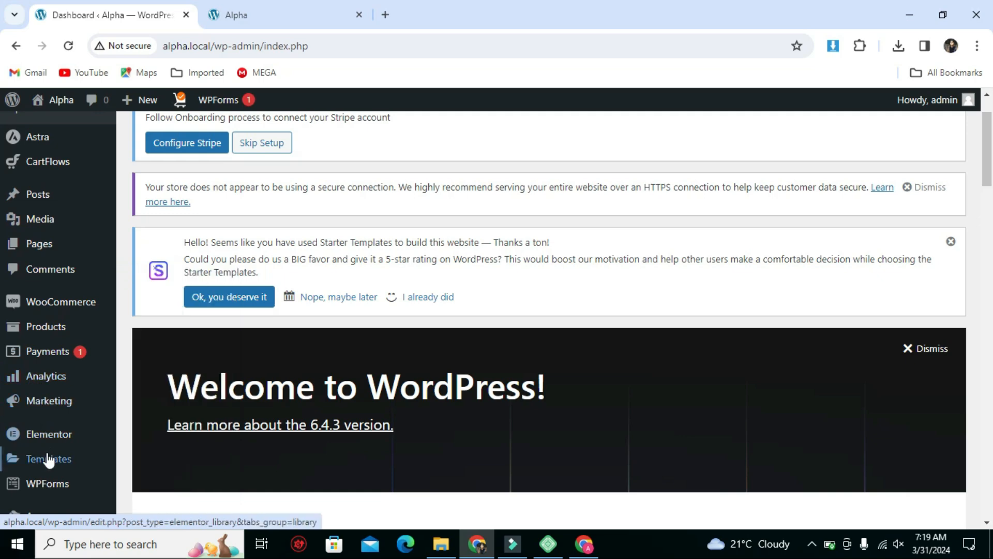
Open the page for adding new plugins and search the directory for "flexible shipping".
{"action": "scroll", "coordinate": [31, 459], "scroll_direction": "down", "scroll_amount": 4}
{"action": "mouse_move", "coordinate": [90, 415]}
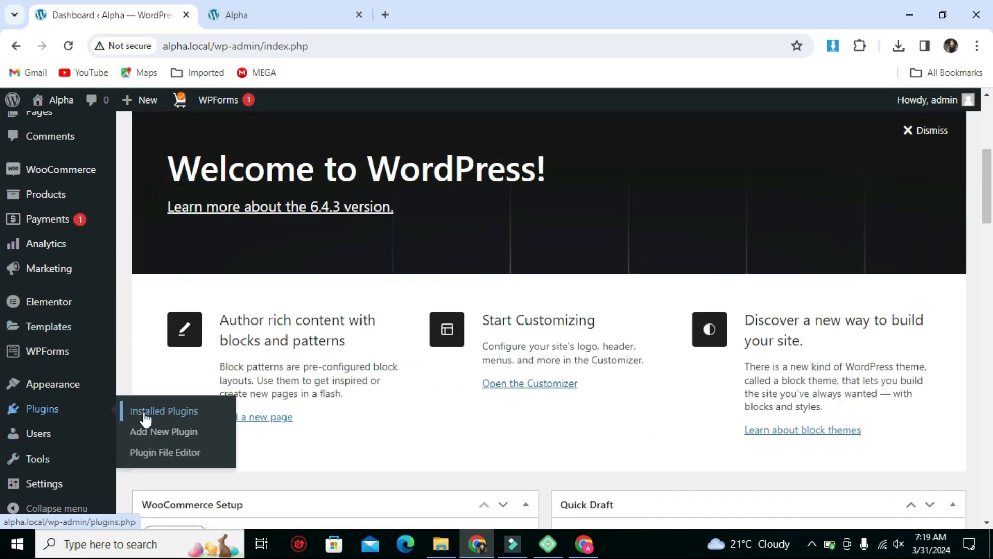
{"action": "left_click", "coordinate": [147, 439]}
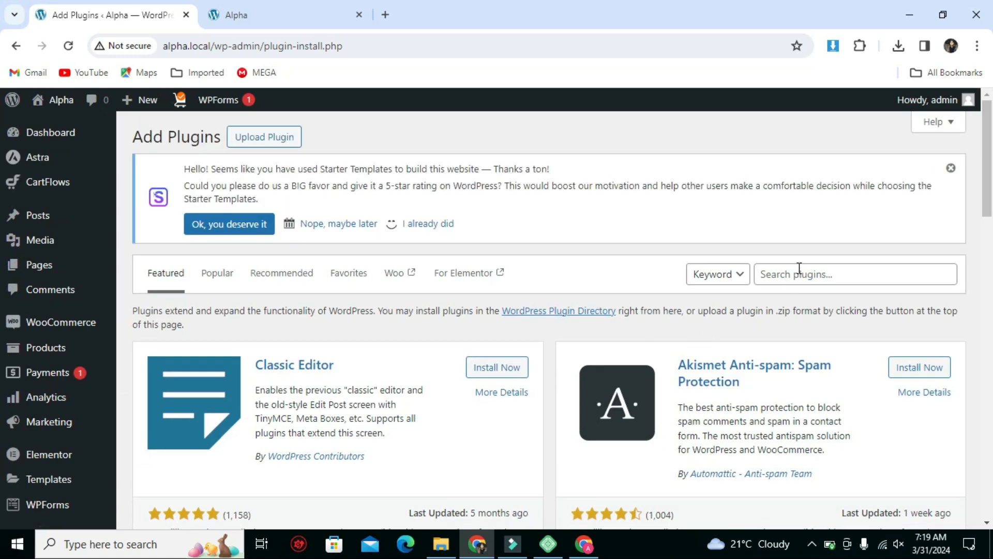
{"action": "left_click", "coordinate": [795, 270]}
{"action": "type", "text": "flexible shipping"}
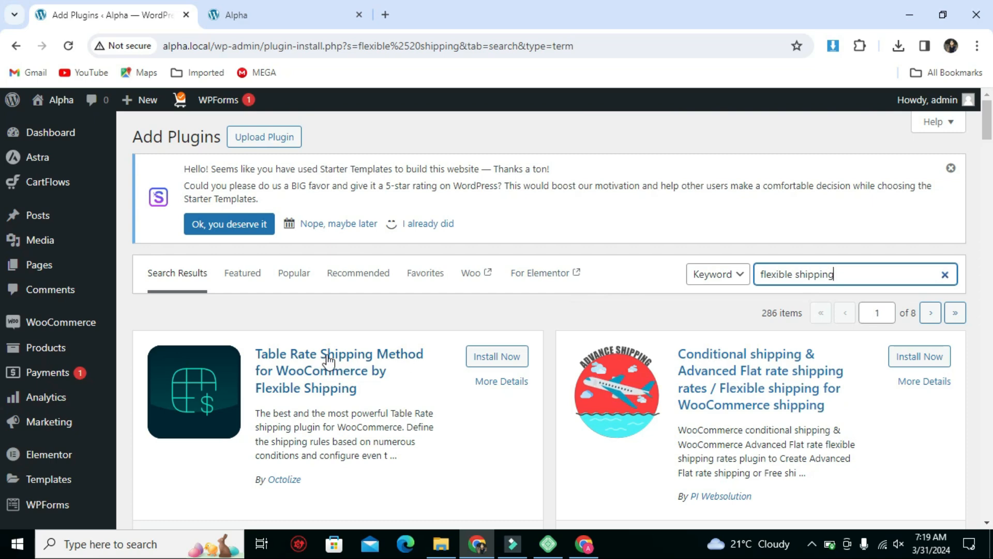
Install and activate the "Table Rate Shipping Method for WooCommerce by Flexible Shipping" plugin.
{"action": "left_click", "coordinate": [495, 357]}
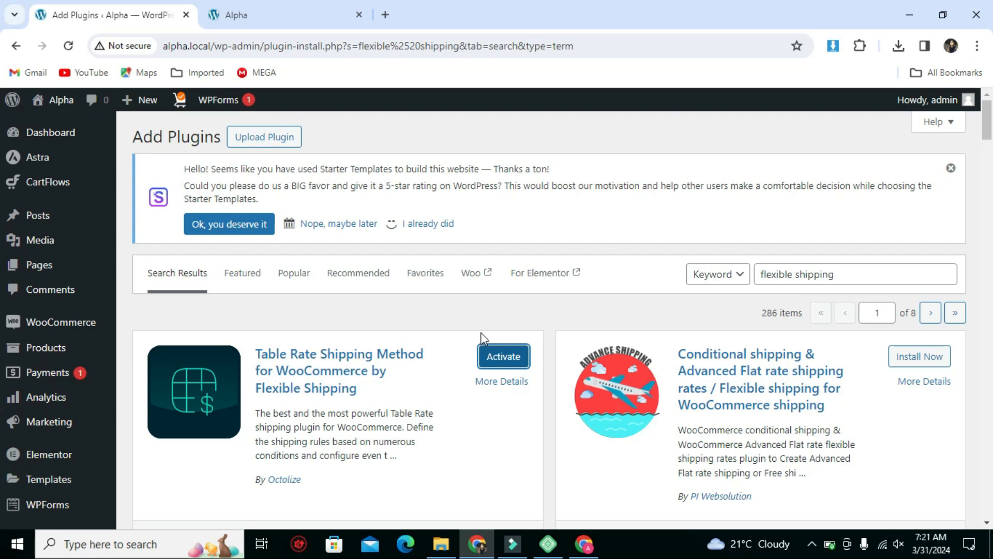
{"action": "left_click", "coordinate": [501, 357]}
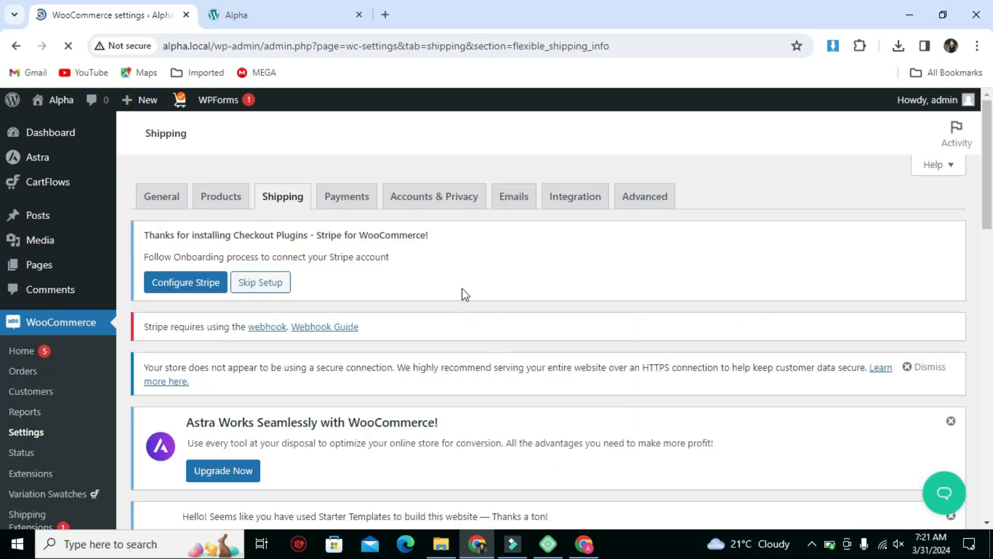
Open the Shipping section of the WooCommerce settings.
{"action": "scroll", "coordinate": [464, 295], "scroll_direction": "down", "scroll_amount": 7}
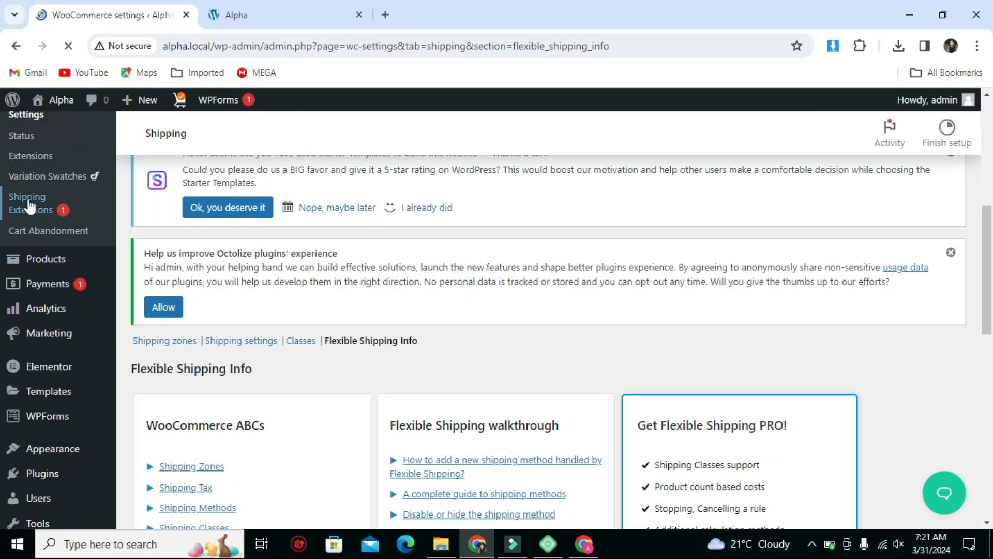
{"action": "scroll", "coordinate": [25, 199], "scroll_direction": "up", "scroll_amount": 1}
{"action": "scroll", "coordinate": [29, 204], "scroll_direction": "up", "scroll_amount": 1}
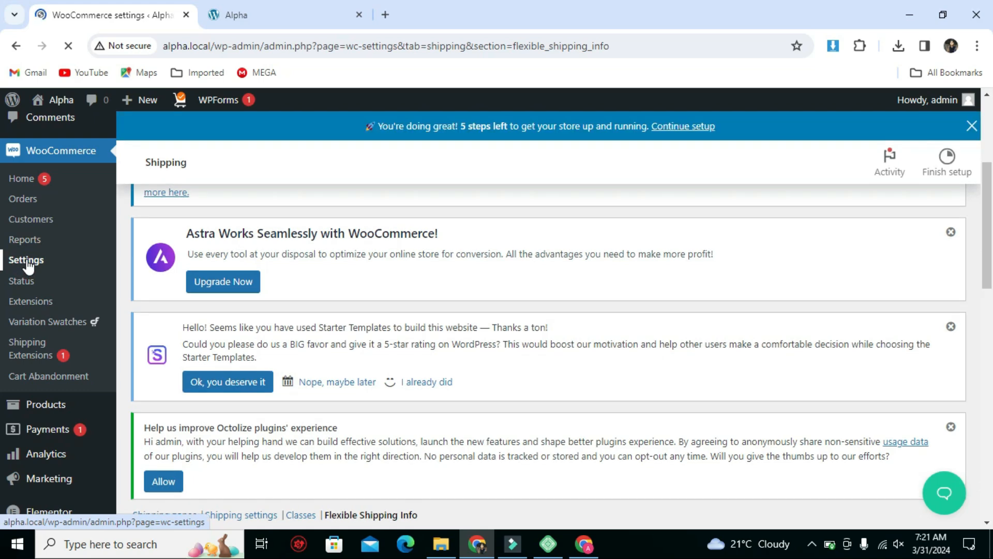
{"action": "left_click", "coordinate": [27, 261]}
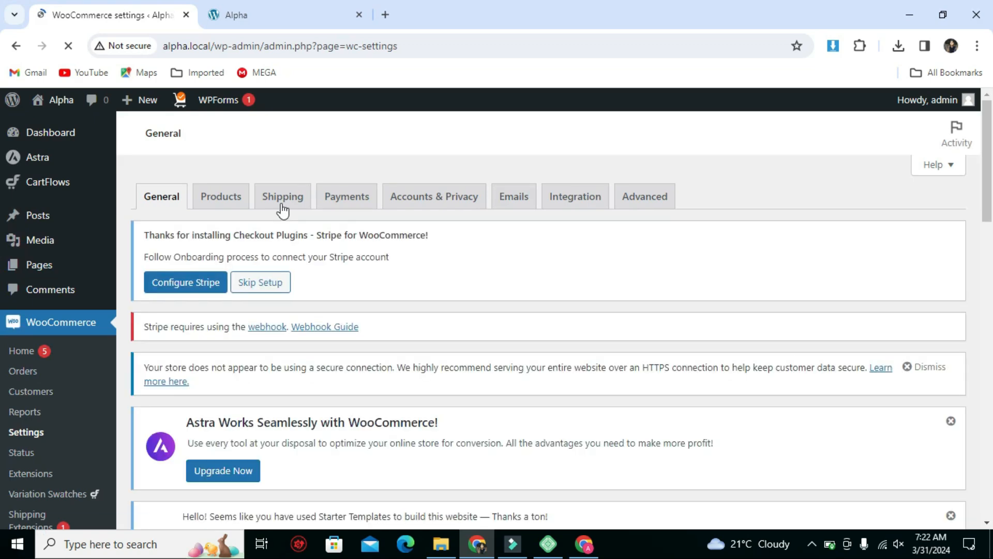
{"action": "left_click", "coordinate": [279, 206]}
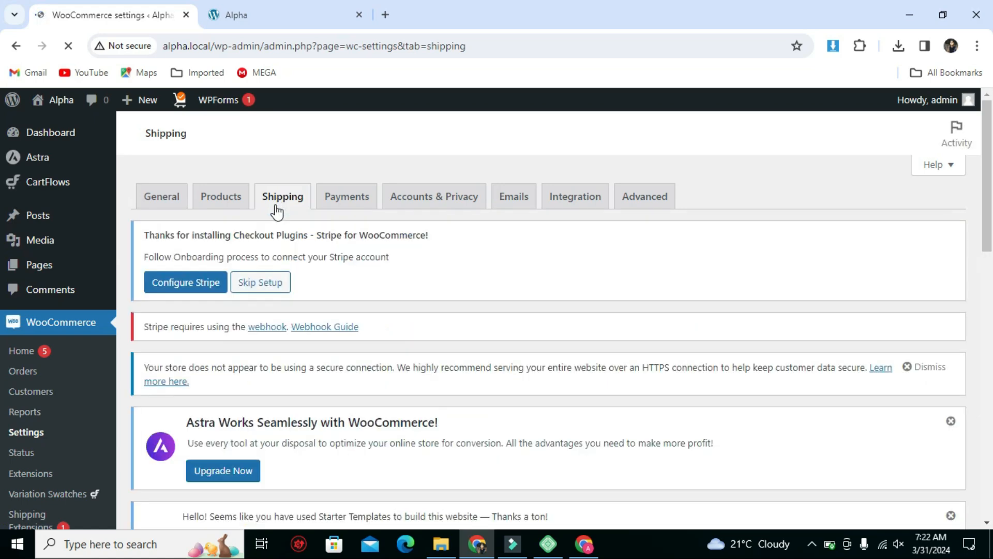
Add a new shipping zone and name it "Pakistan Zone".
{"action": "scroll", "coordinate": [310, 236], "scroll_direction": "down", "scroll_amount": 4}
{"action": "scroll", "coordinate": [326, 263], "scroll_direction": "down", "scroll_amount": 3}
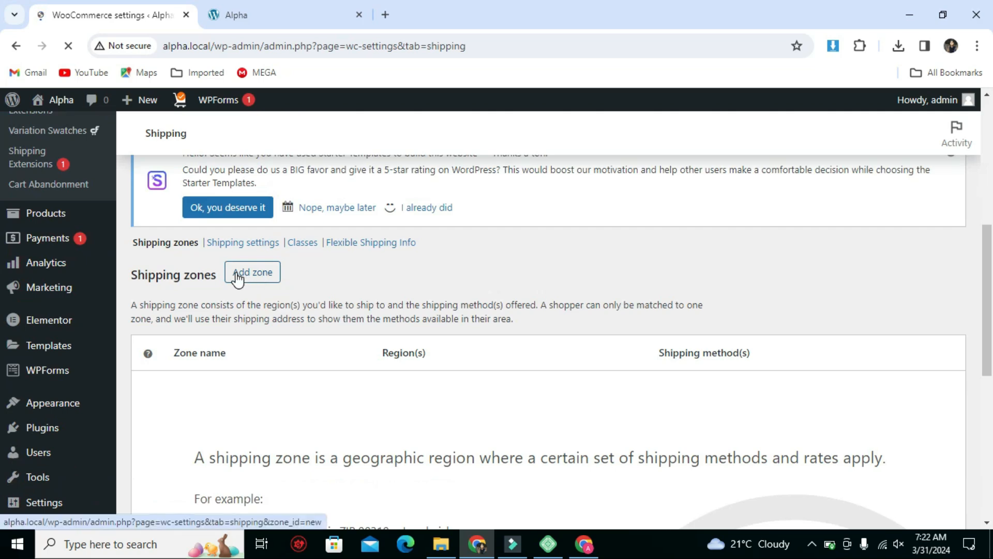
{"action": "left_click", "coordinate": [237, 278]}
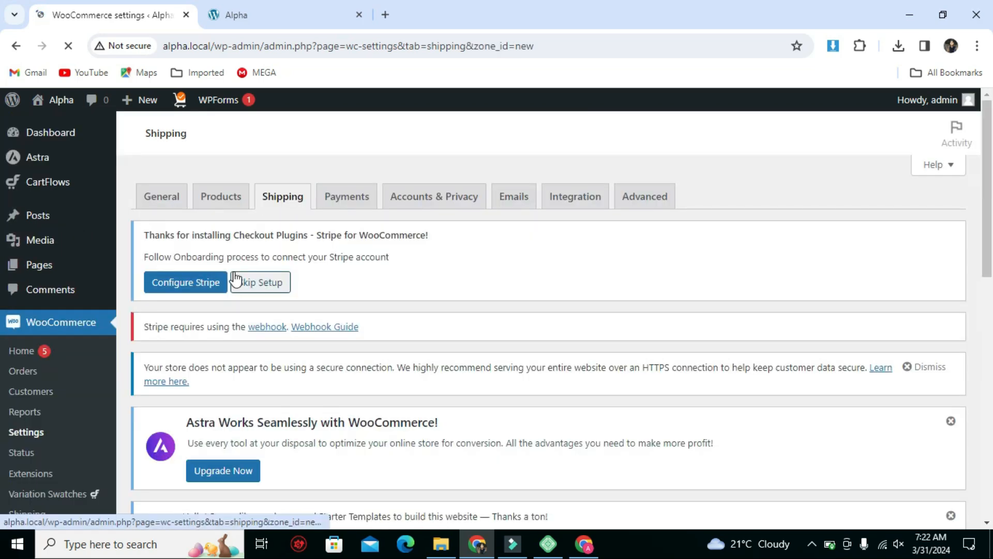
{"action": "scroll", "coordinate": [377, 288], "scroll_direction": "down", "scroll_amount": 10}
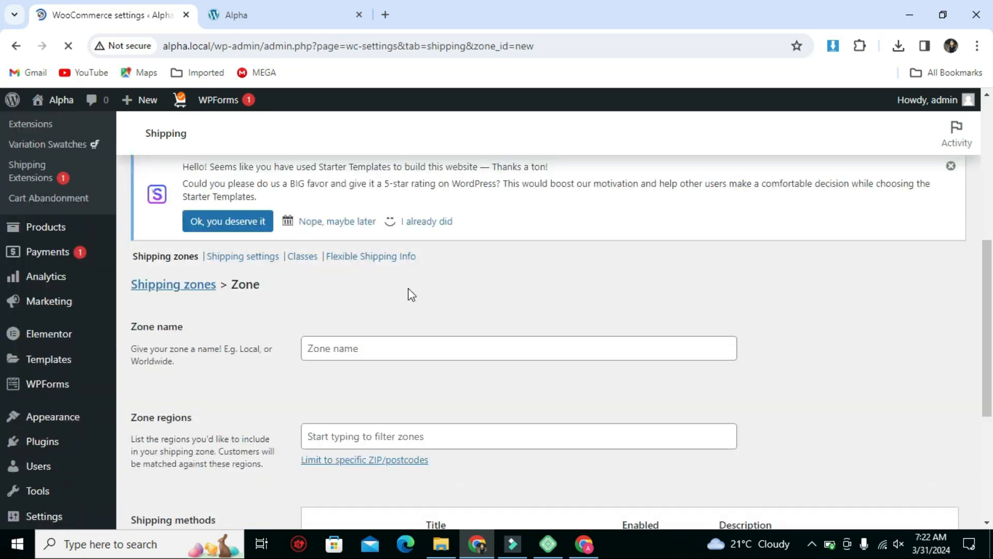
{"action": "scroll", "coordinate": [345, 222], "scroll_direction": "up", "scroll_amount": 1}
{"action": "left_click", "coordinate": [354, 253]}
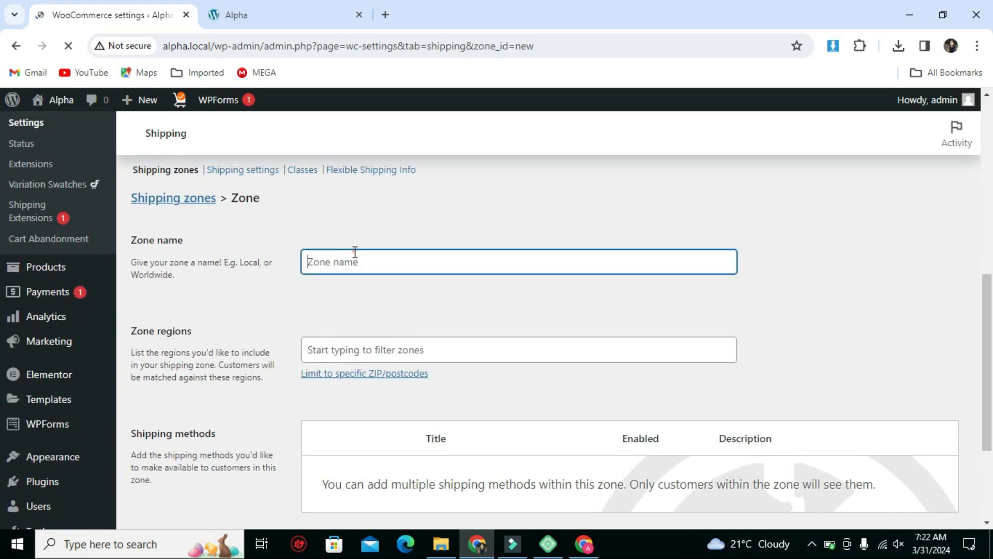
{"action": "type", "text": "Pakistan Zone"}
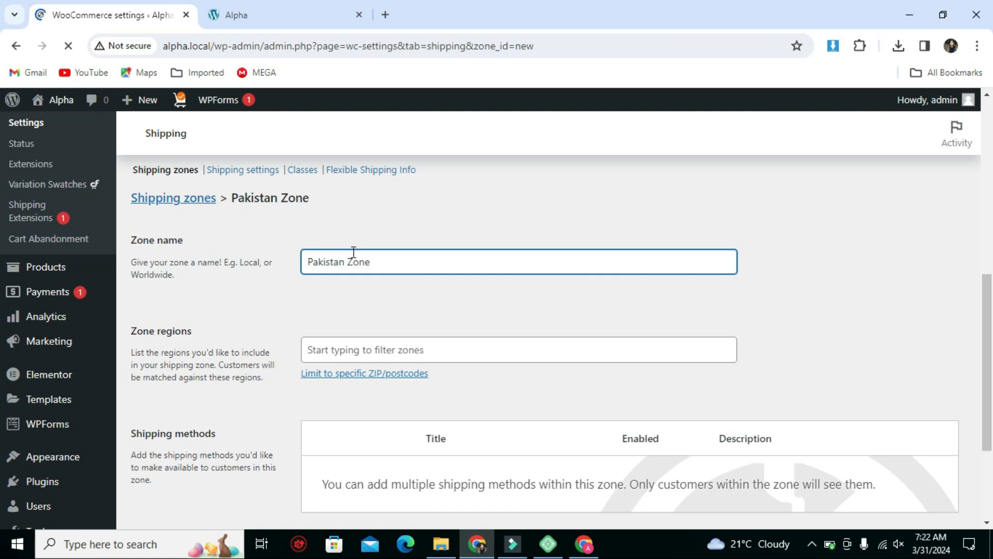
Show the field for limiting the zone regions to specific ZIP/postcodes.
{"action": "scroll", "coordinate": [352, 256], "scroll_direction": "down", "scroll_amount": 2}
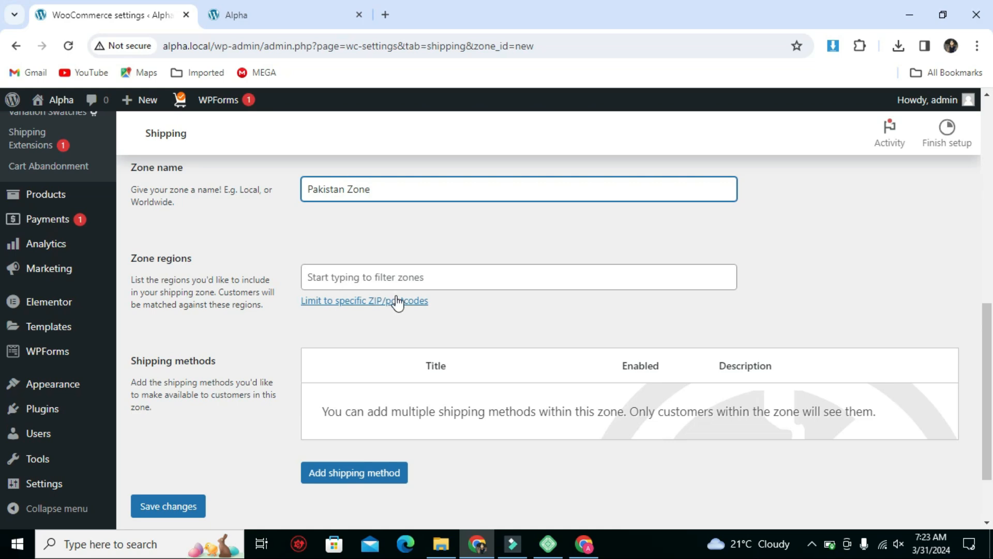
{"action": "left_click", "coordinate": [339, 305]}
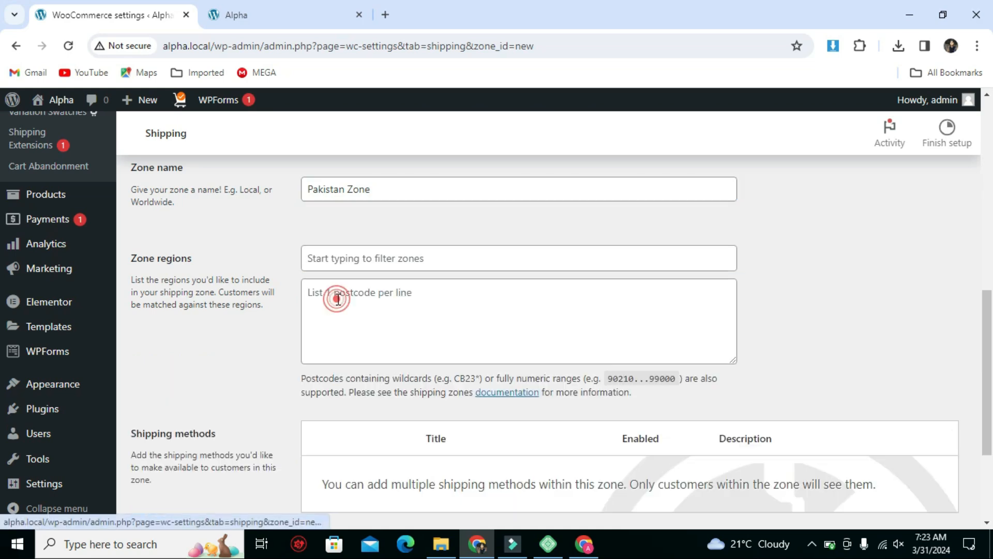
{"action": "left_click", "coordinate": [349, 296]}
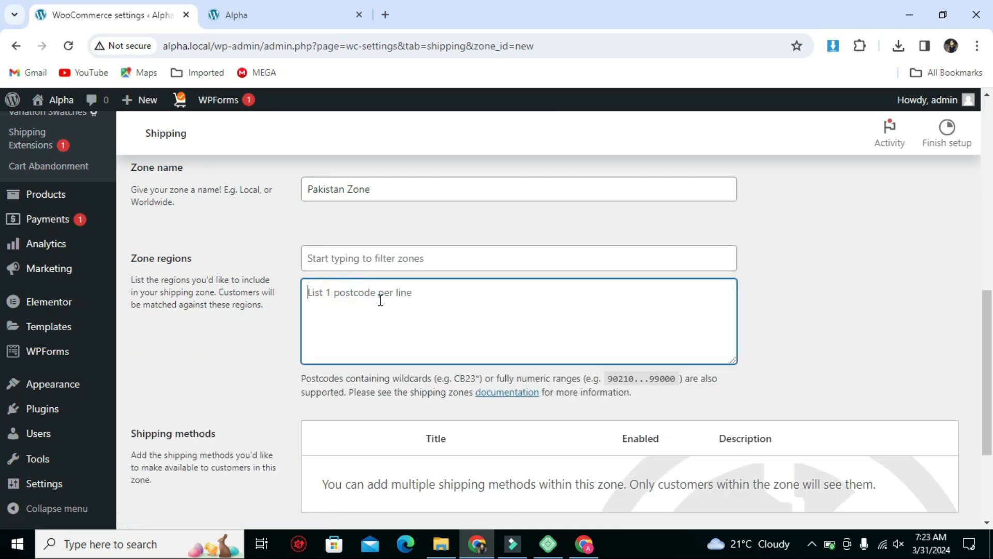
{"action": "scroll", "coordinate": [380, 300], "scroll_direction": "down", "scroll_amount": 2}
{"action": "scroll", "coordinate": [368, 252], "scroll_direction": "up", "scroll_amount": 2}
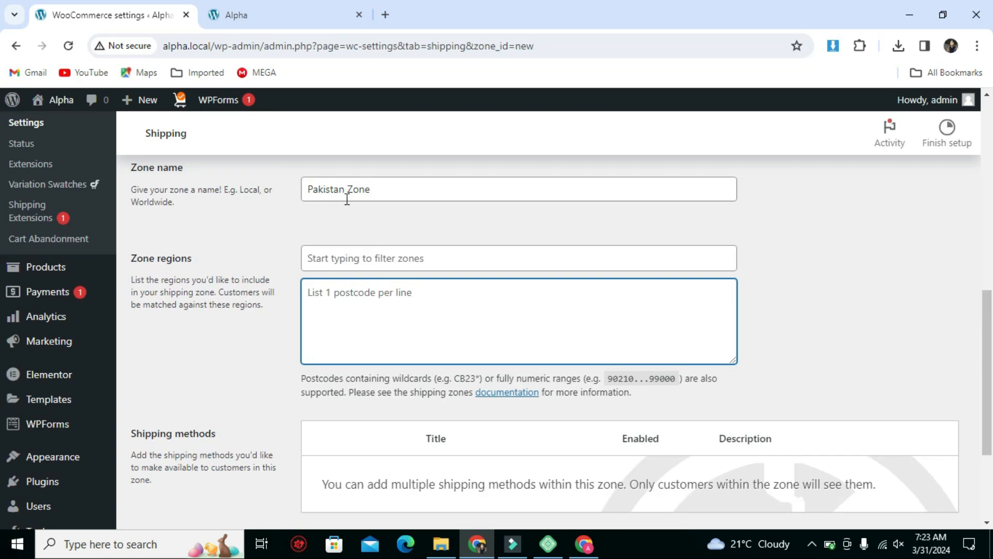
Add Flexible Shipping as a shipping method for the zone.
{"action": "scroll", "coordinate": [381, 282], "scroll_direction": "down", "scroll_amount": 3}
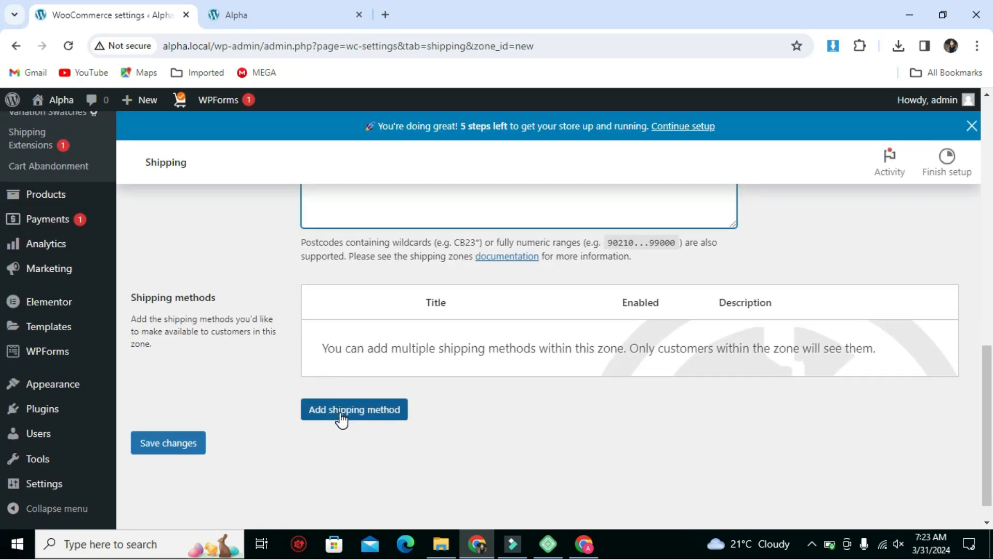
{"action": "left_click", "coordinate": [341, 414]}
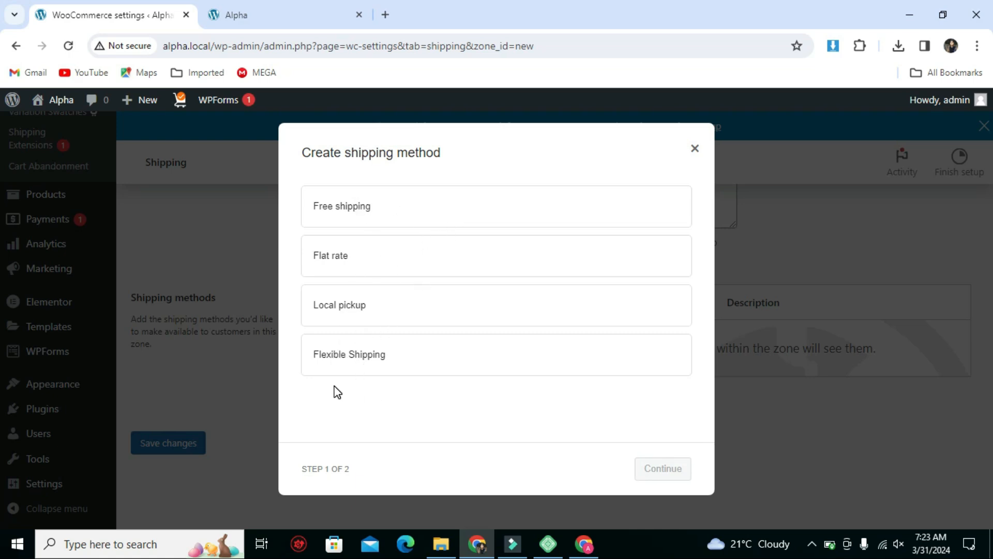
{"action": "left_click", "coordinate": [368, 365]}
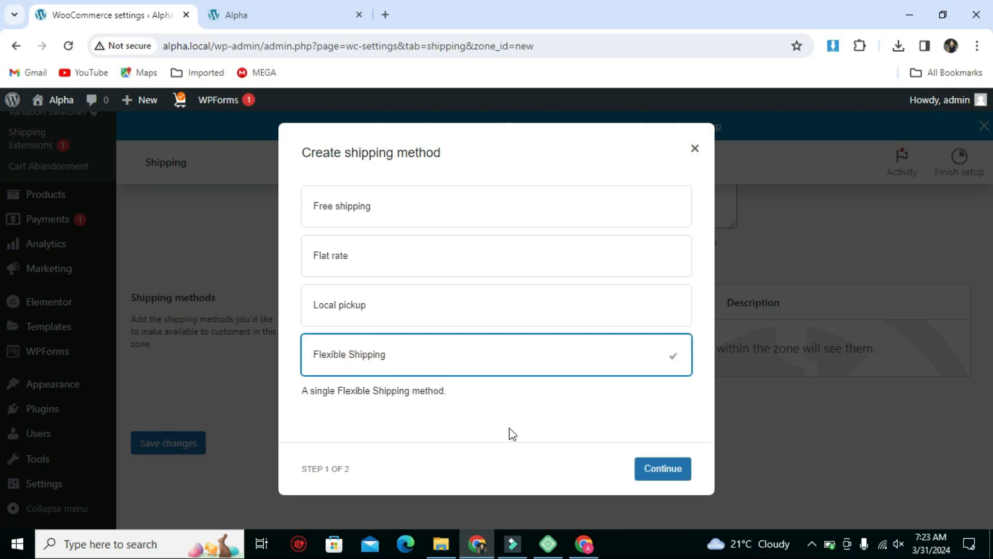
{"action": "left_click", "coordinate": [648, 476]}
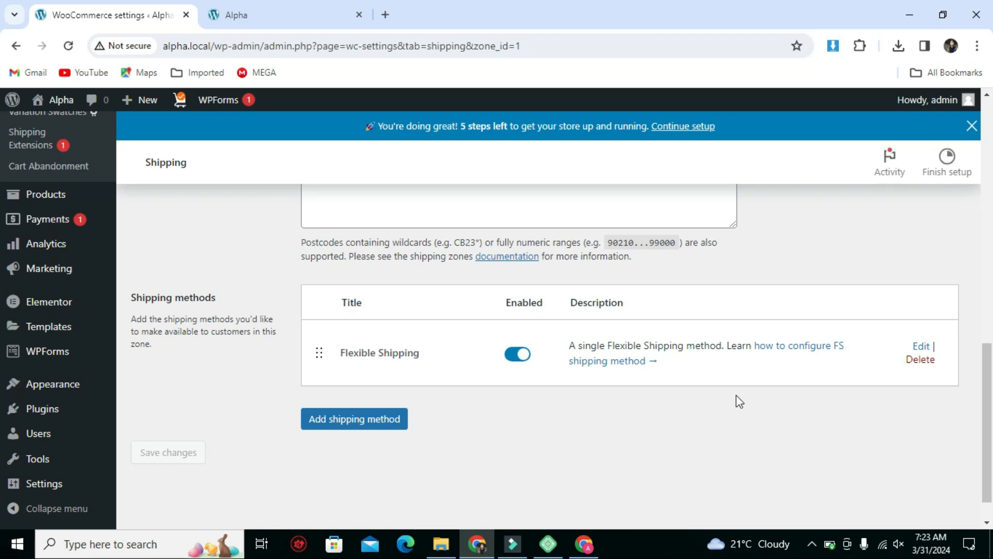
Open the settings of the zone's Flexible Shipping method for editing, leaving the zone page without saving.
{"action": "left_click", "coordinate": [917, 347]}
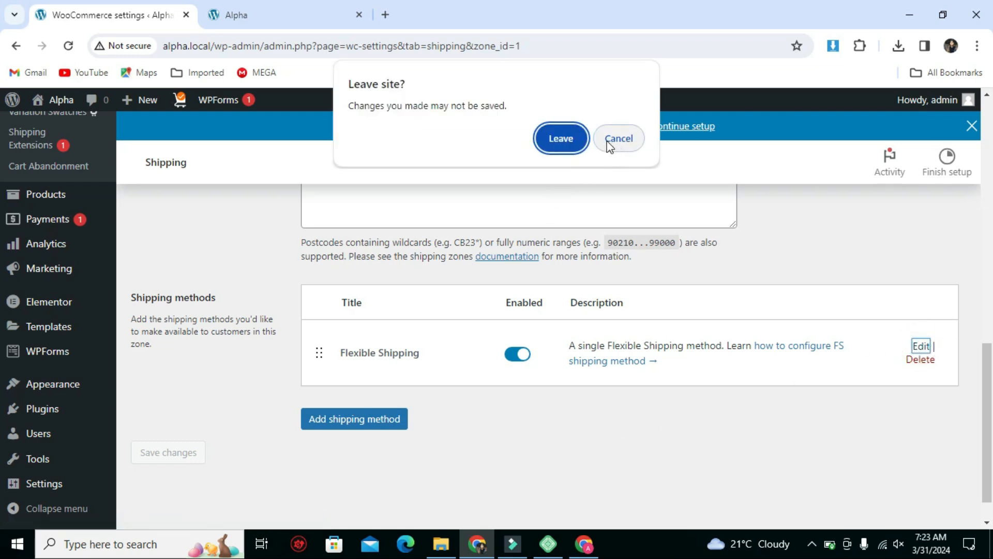
{"action": "left_click", "coordinate": [562, 139]}
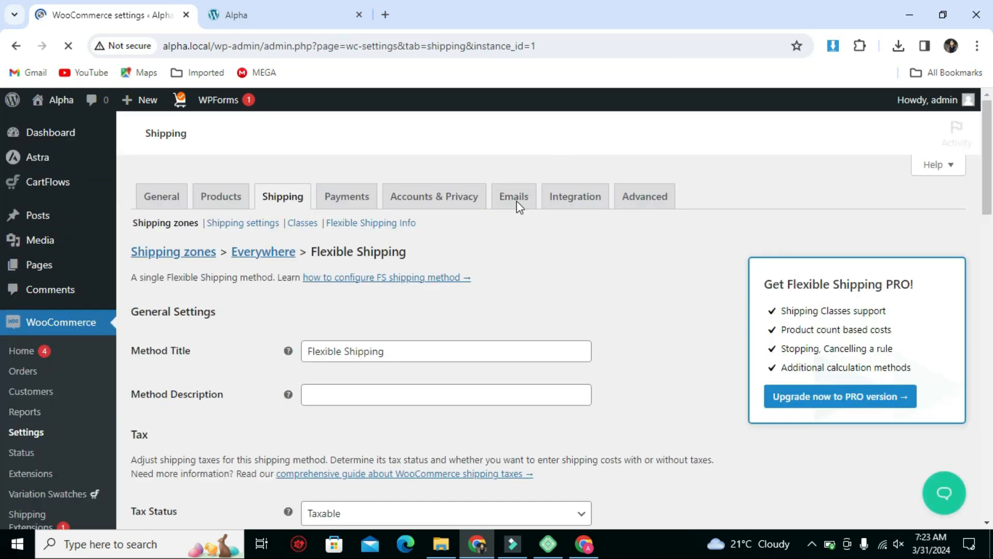
{"action": "scroll", "coordinate": [162, 305], "scroll_direction": "down", "scroll_amount": 1}
{"action": "scroll", "coordinate": [393, 313], "scroll_direction": "down", "scroll_amount": 6}
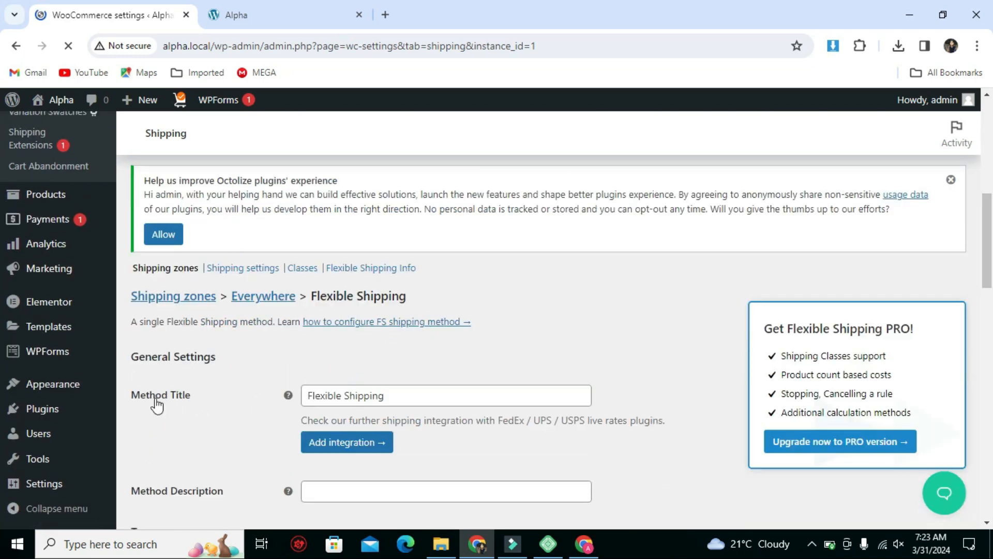
{"action": "left_click", "coordinate": [423, 394]}
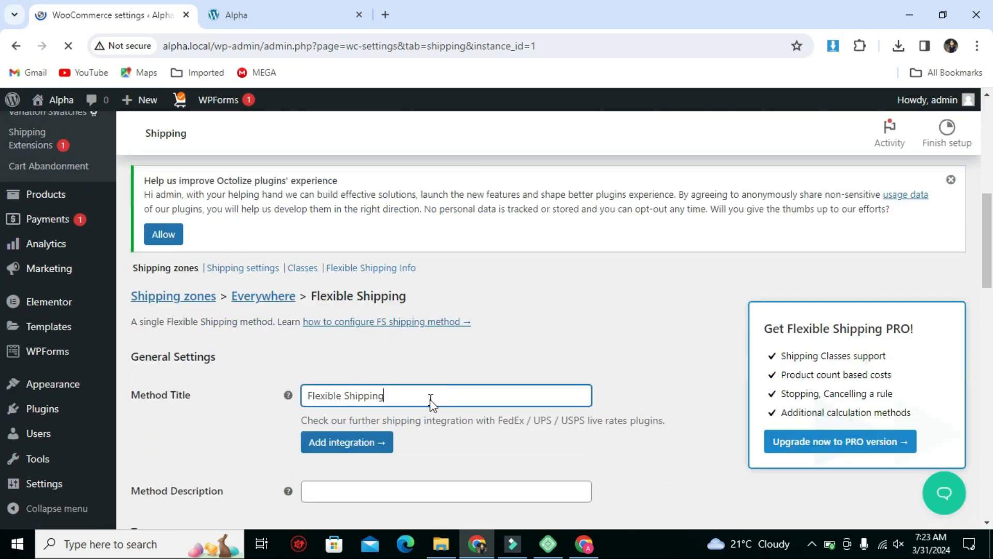
Set the Flexible Shipping method's tax status to None.
{"action": "scroll", "coordinate": [456, 396], "scroll_direction": "down", "scroll_amount": 2}
{"action": "scroll", "coordinate": [263, 369], "scroll_direction": "down", "scroll_amount": 1}
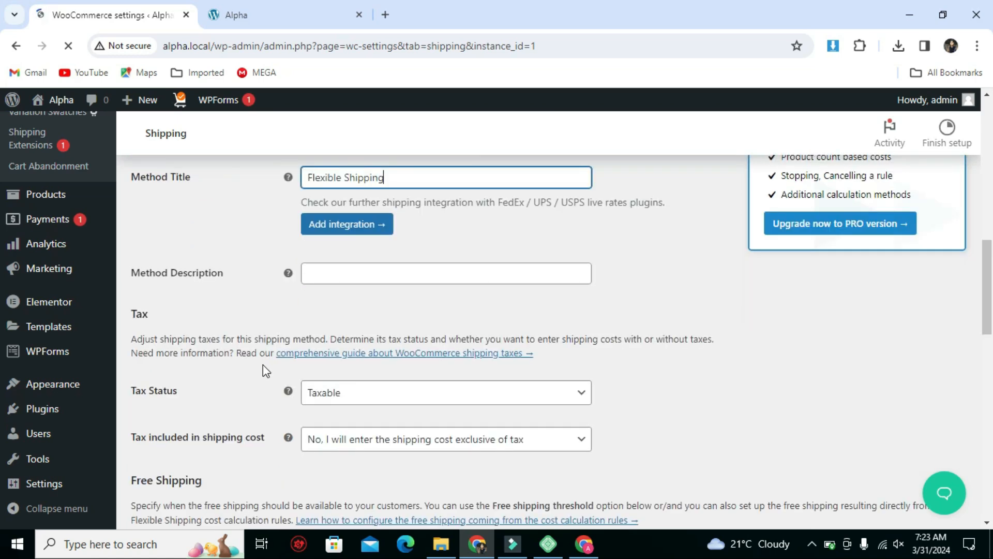
{"action": "left_click", "coordinate": [394, 394]}
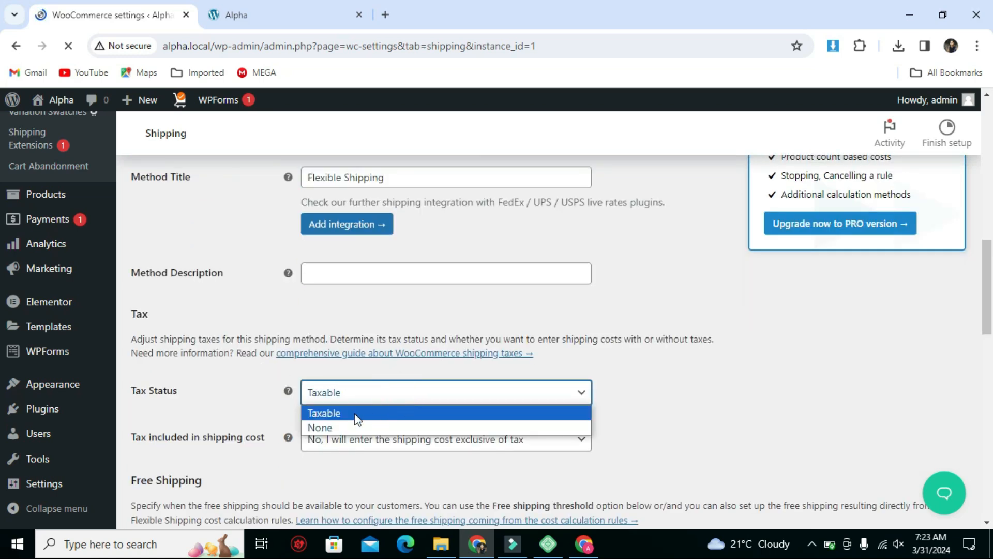
{"action": "left_click", "coordinate": [315, 427]}
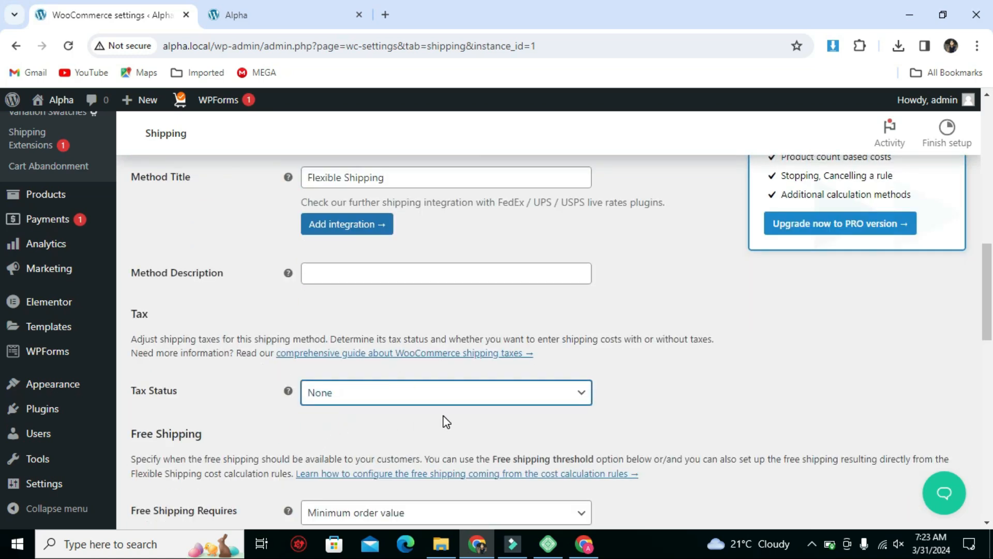
Make free shipping require a minimum order value and set the free shipping threshold to 500.
{"action": "scroll", "coordinate": [443, 417], "scroll_direction": "down", "scroll_amount": 2}
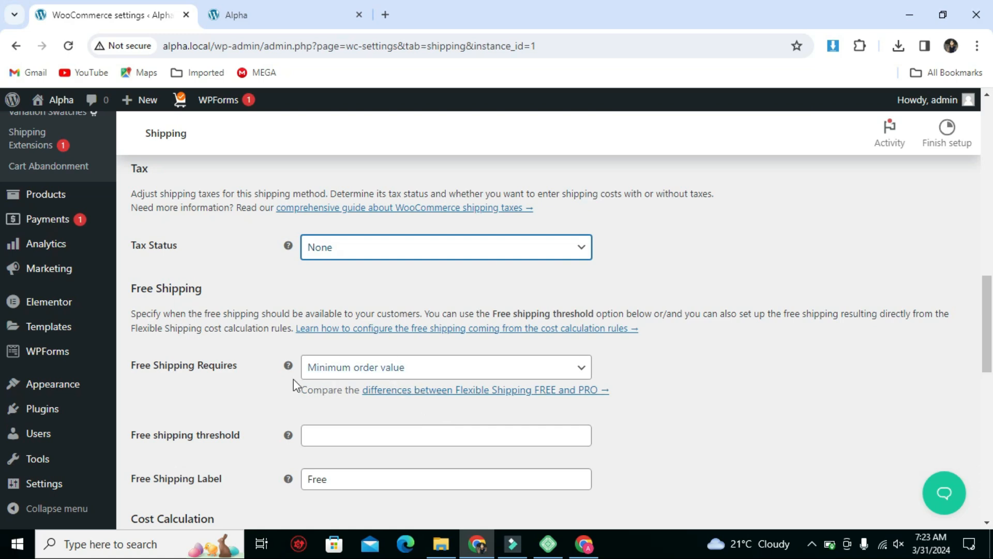
{"action": "left_click", "coordinate": [396, 368]}
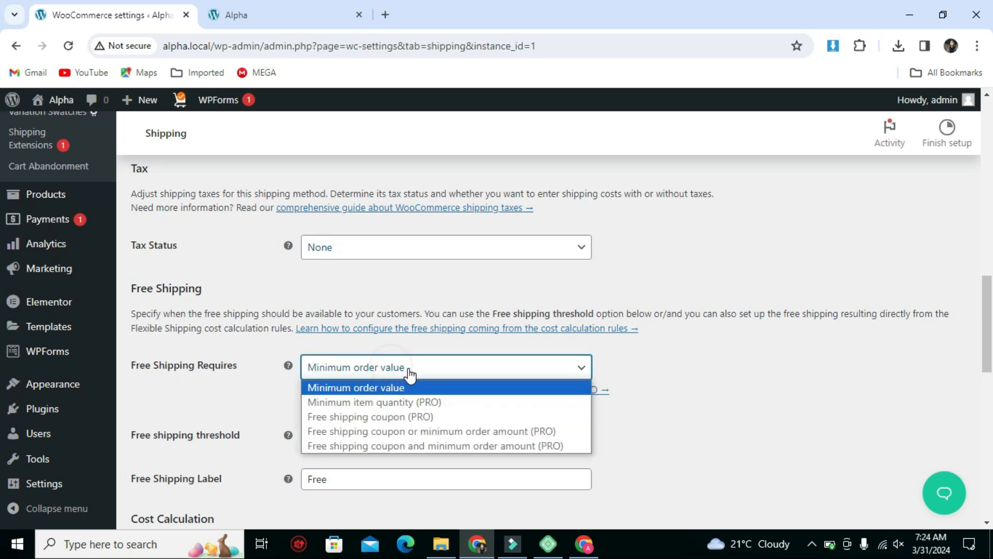
{"action": "left_click", "coordinate": [350, 389]}
{"action": "scroll", "coordinate": [345, 388], "scroll_direction": "down", "scroll_amount": 1}
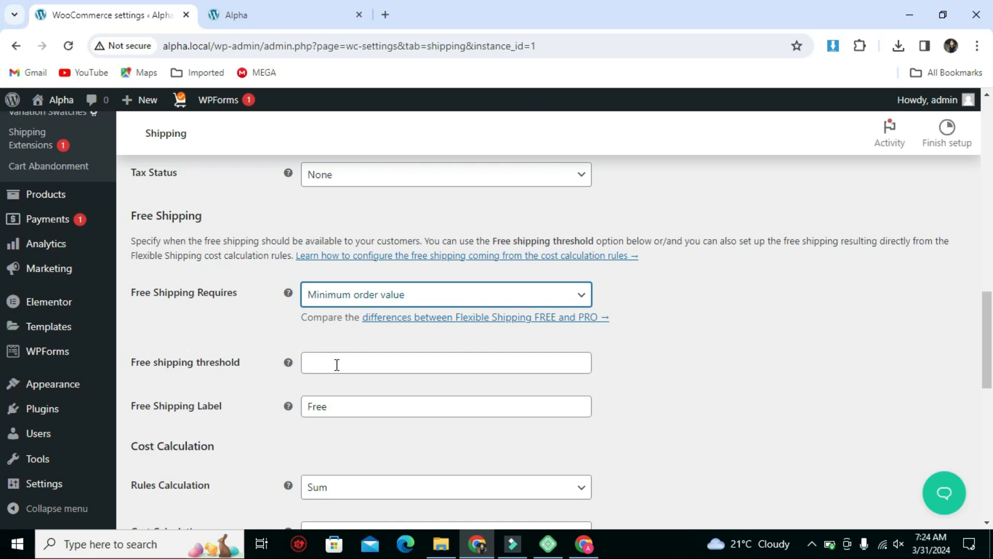
{"action": "left_click", "coordinate": [355, 392]}
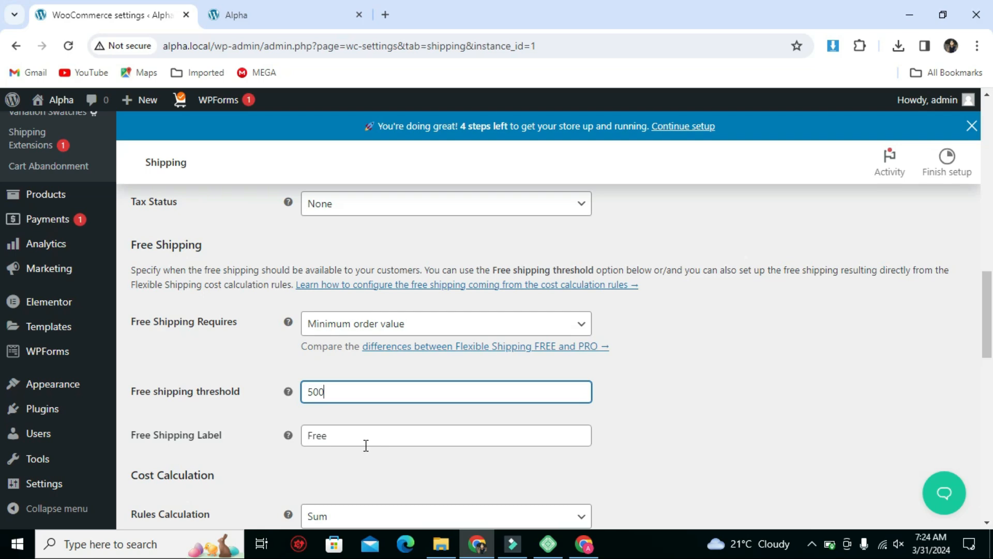
Choose Sum as the rules calculation and Package value as the cart calculation for the shipping method.
{"action": "scroll", "coordinate": [364, 429], "scroll_direction": "down", "scroll_amount": 3}
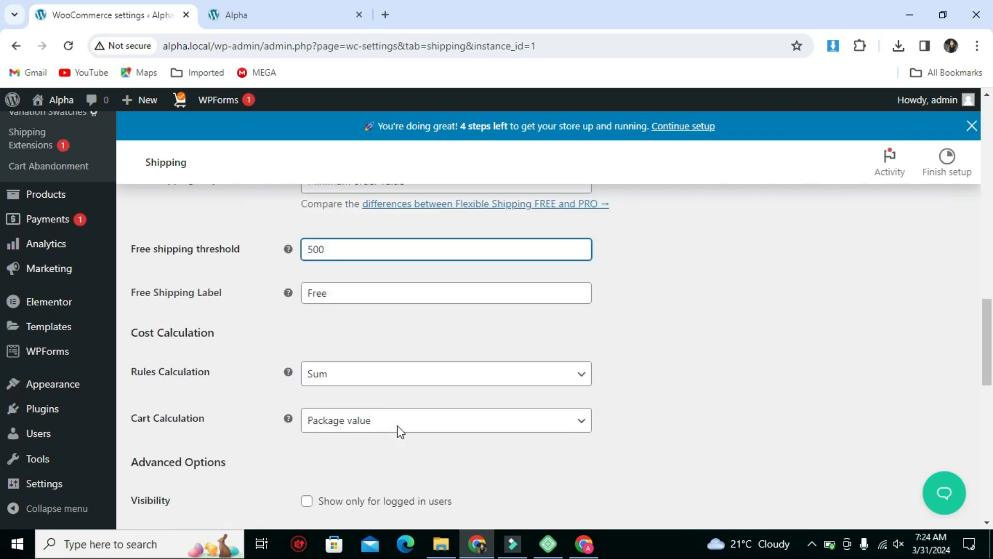
{"action": "left_click", "coordinate": [356, 374]}
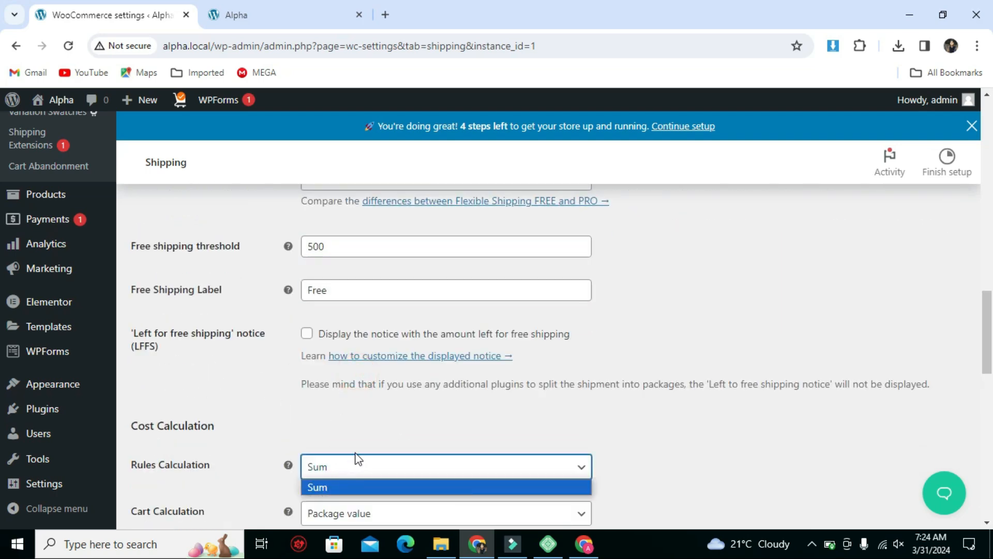
{"action": "scroll", "coordinate": [356, 459], "scroll_direction": "down", "scroll_amount": 3}
{"action": "left_click", "coordinate": [344, 325]}
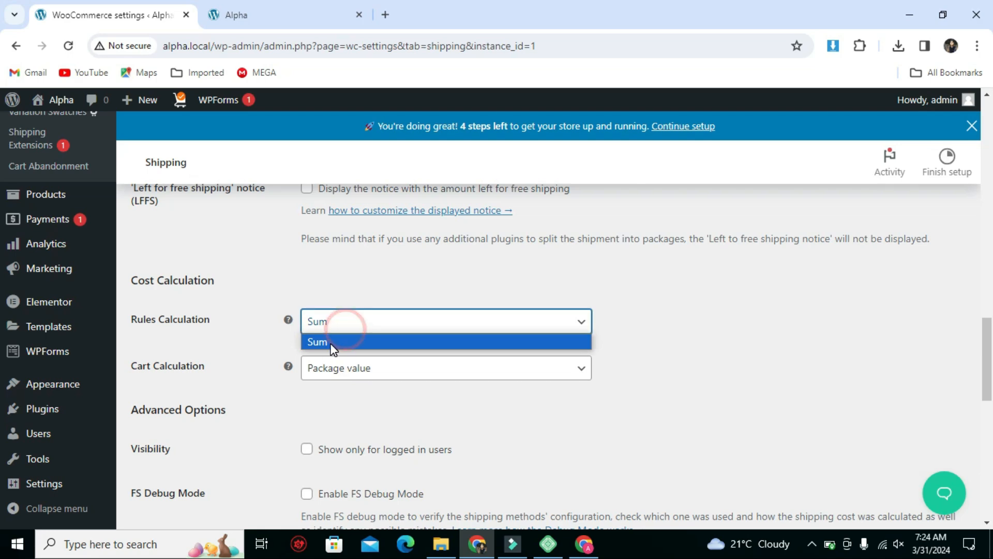
{"action": "left_click", "coordinate": [331, 342]}
{"action": "left_click", "coordinate": [396, 371]}
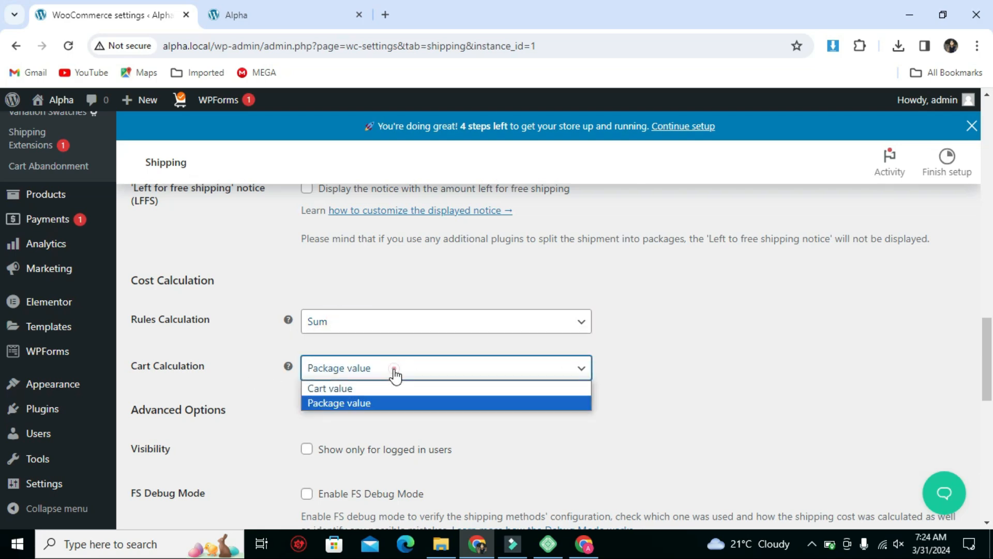
{"action": "left_click", "coordinate": [340, 403]}
Start editing the first shipping cost rule's condition and dismiss the rule walkthrough popup.
{"action": "scroll", "coordinate": [345, 405], "scroll_direction": "down", "scroll_amount": 3}
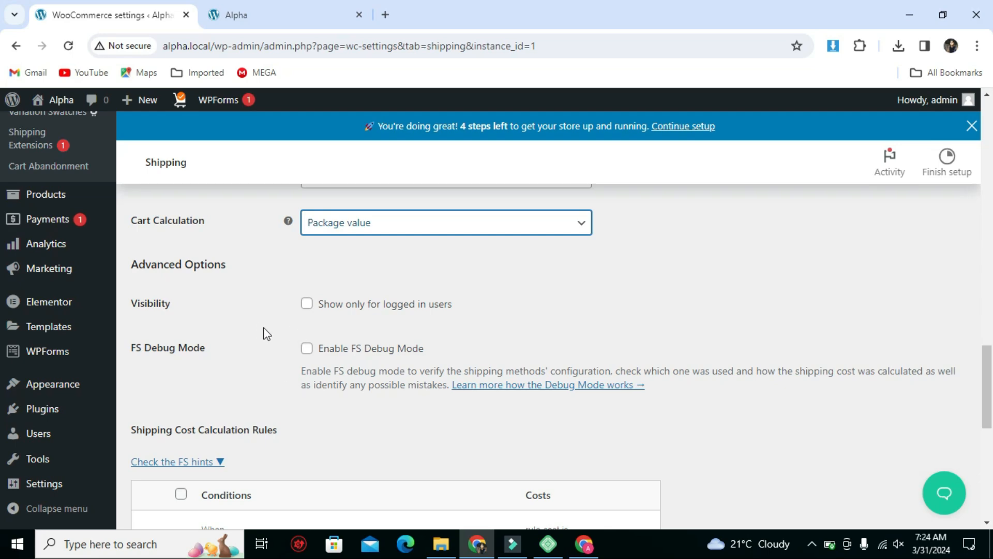
{"action": "scroll", "coordinate": [200, 353], "scroll_direction": "down", "scroll_amount": 2}
{"action": "left_click", "coordinate": [202, 381]}
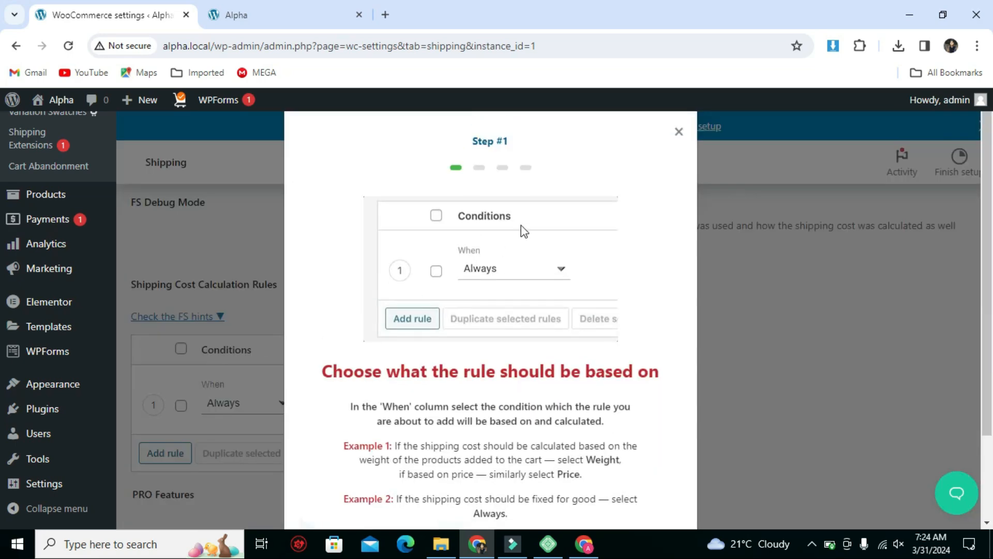
{"action": "left_click", "coordinate": [679, 132]}
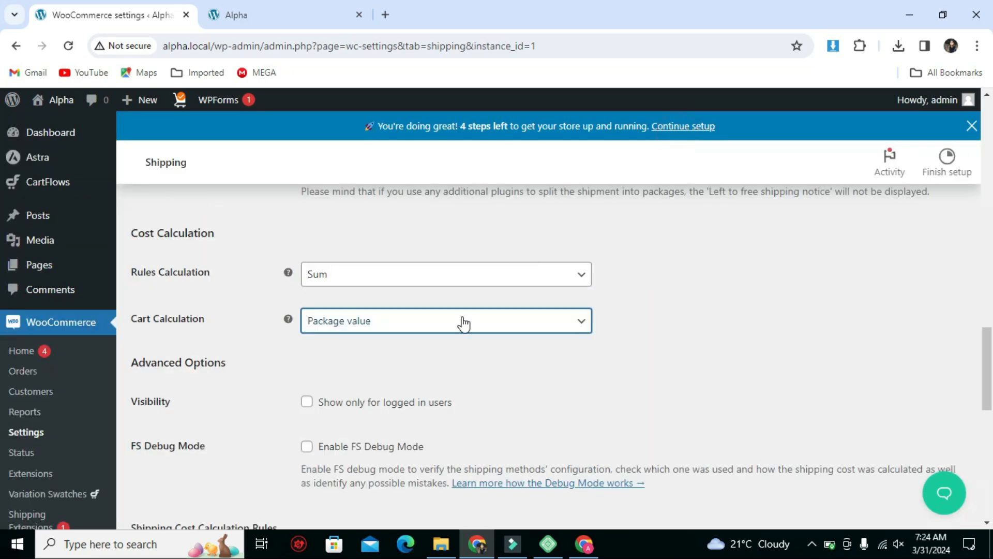
Base the first shipping cost rule on Price, ranging from 0 to 499, with a rule cost of 20.
{"action": "scroll", "coordinate": [366, 367], "scroll_direction": "down", "scroll_amount": 5}
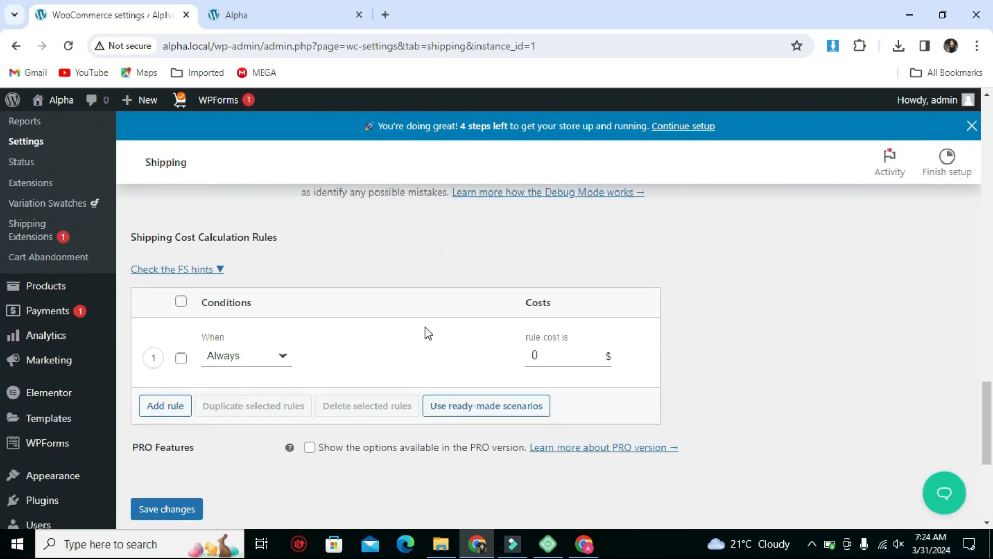
{"action": "left_click", "coordinate": [271, 360]}
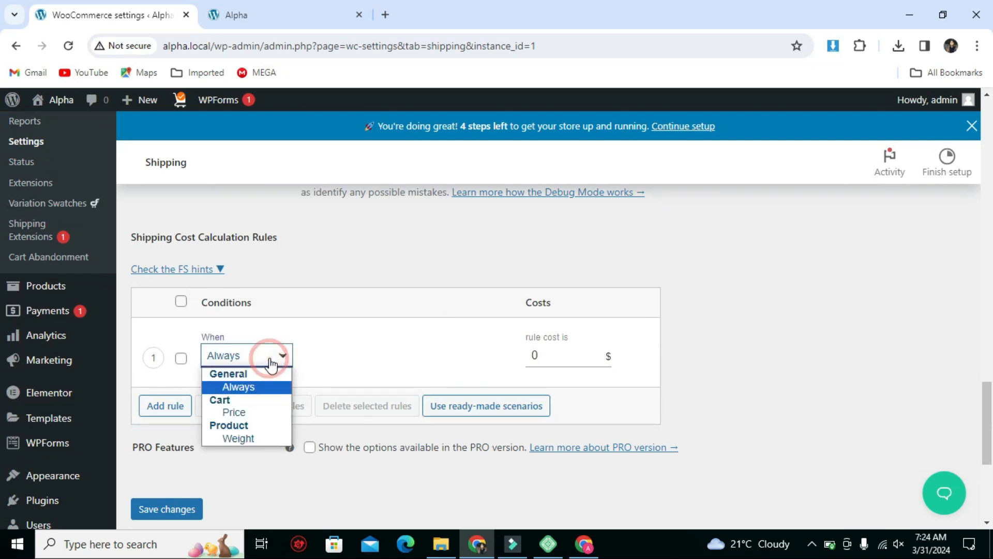
{"action": "left_click", "coordinate": [226, 416]}
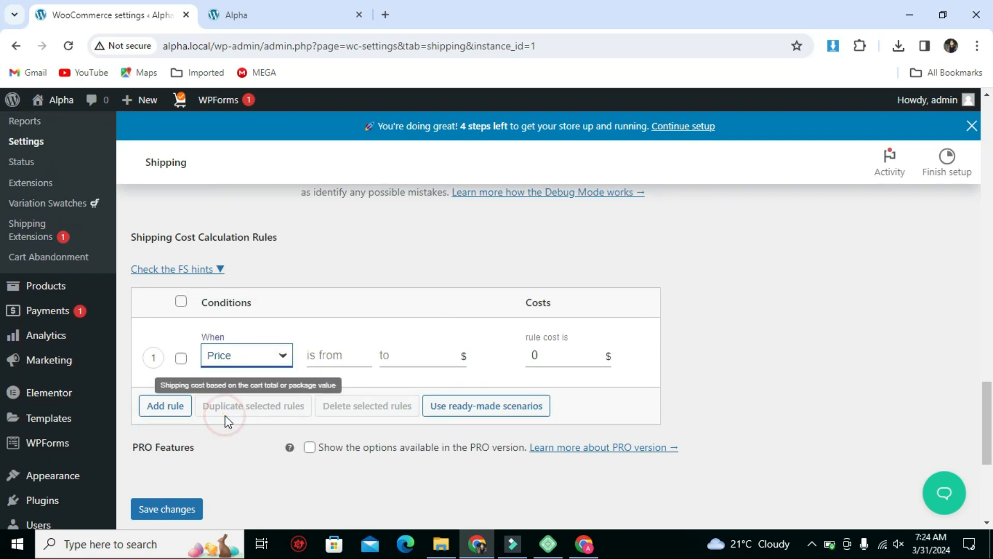
{"action": "left_click", "coordinate": [317, 356]}
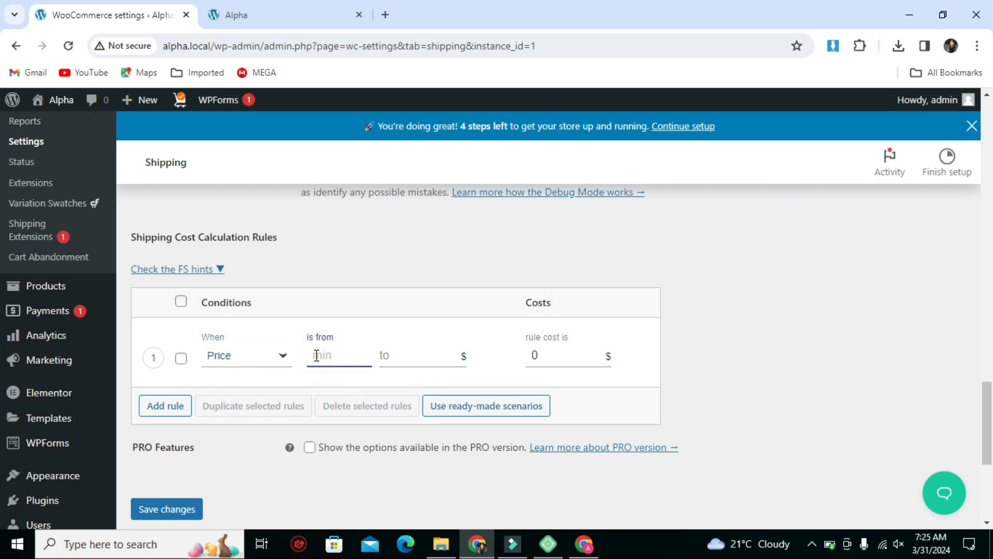
{"action": "type", "text": "0"}
{"action": "left_click", "coordinate": [385, 356]}
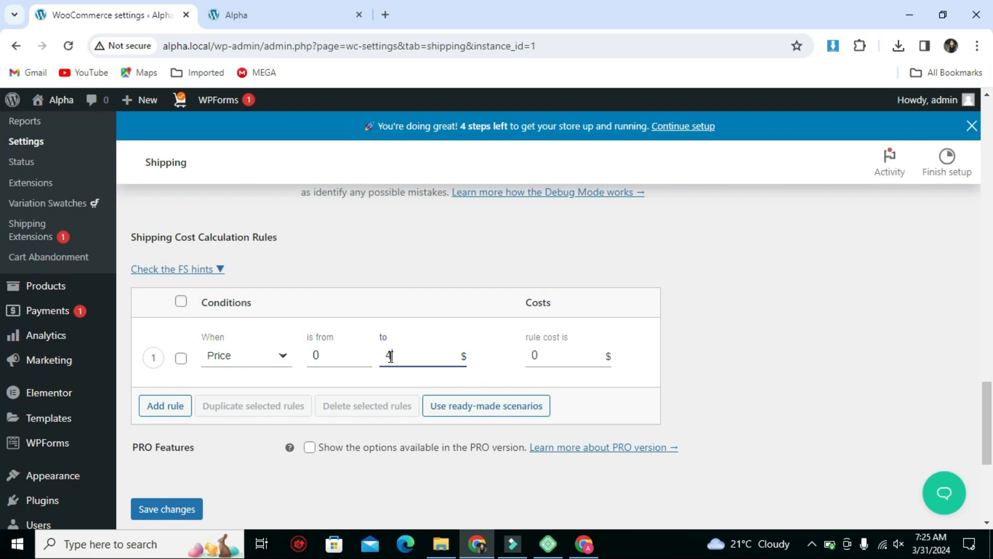
{"action": "left_click", "coordinate": [526, 355]}
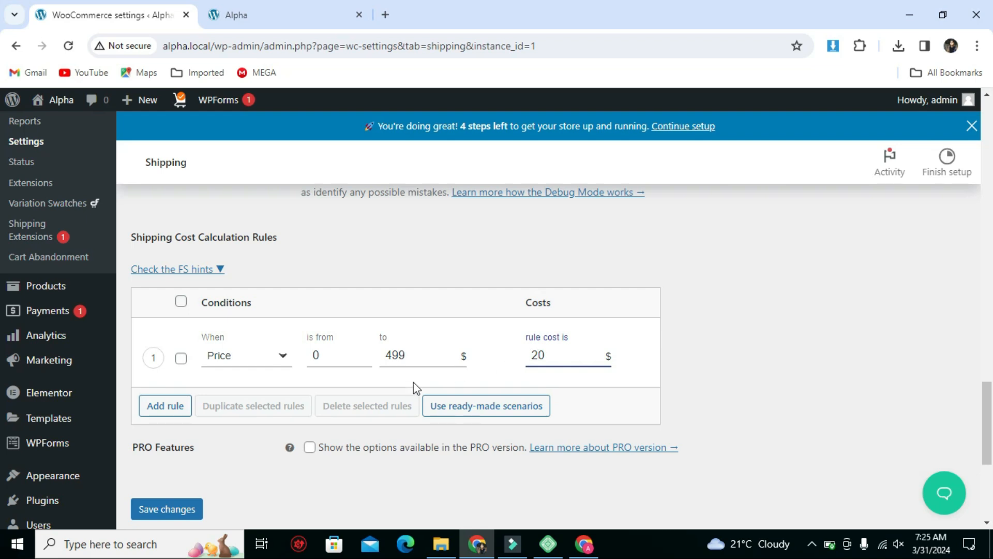
Add a second Price rule starting from 500 with a rule cost of 0, and save the shipping method settings.
{"action": "left_click", "coordinate": [164, 407]}
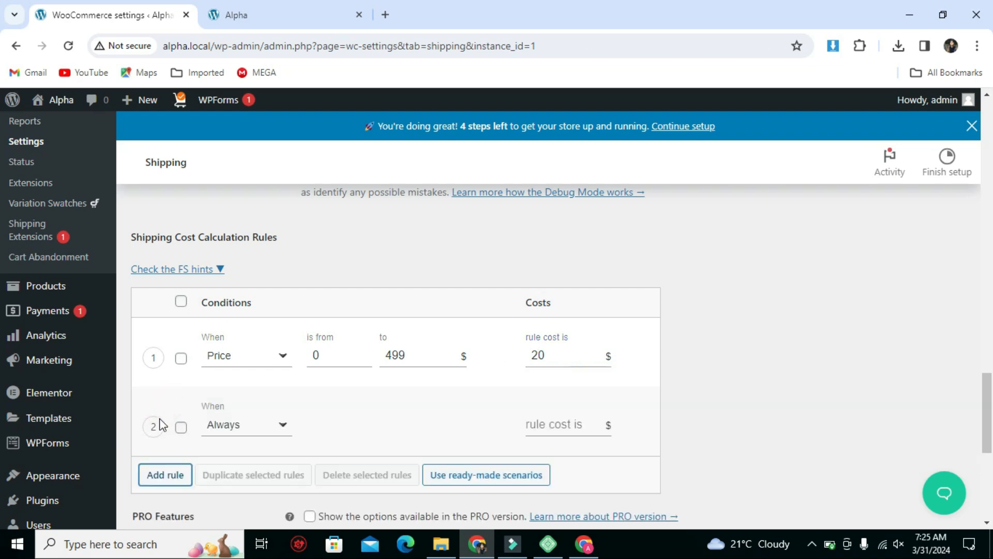
{"action": "left_click", "coordinate": [228, 424]}
{"action": "left_click", "coordinate": [234, 481]}
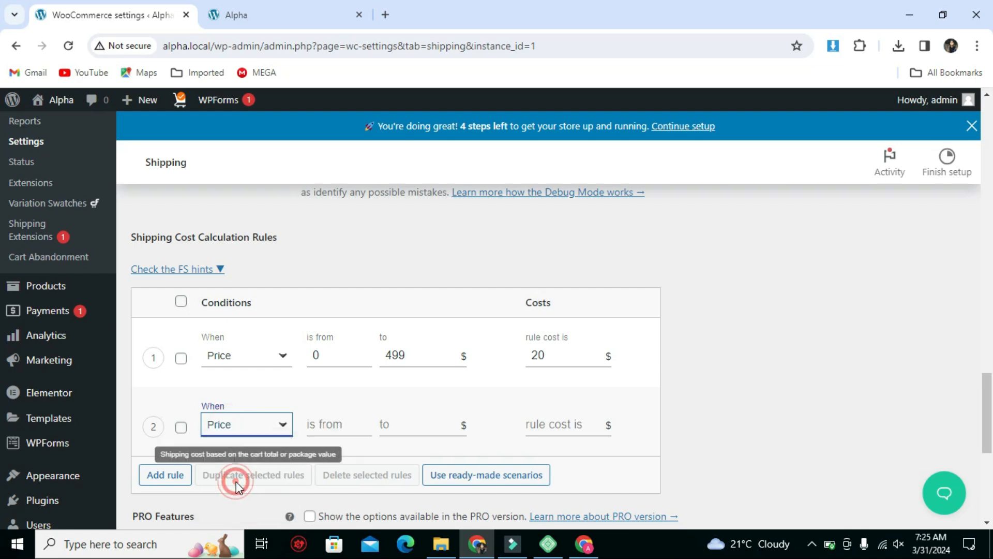
{"action": "left_click", "coordinate": [321, 425]}
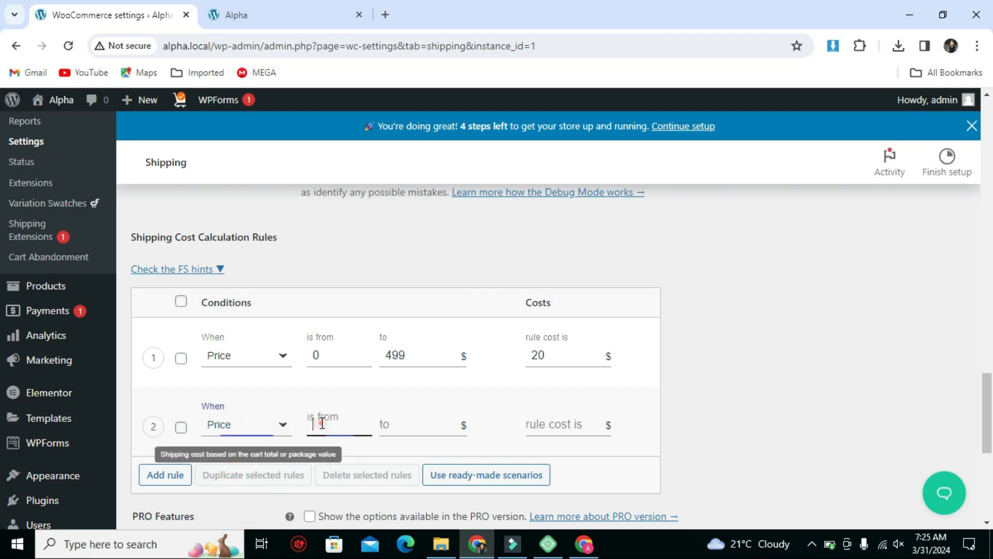
{"action": "left_click", "coordinate": [322, 424]}
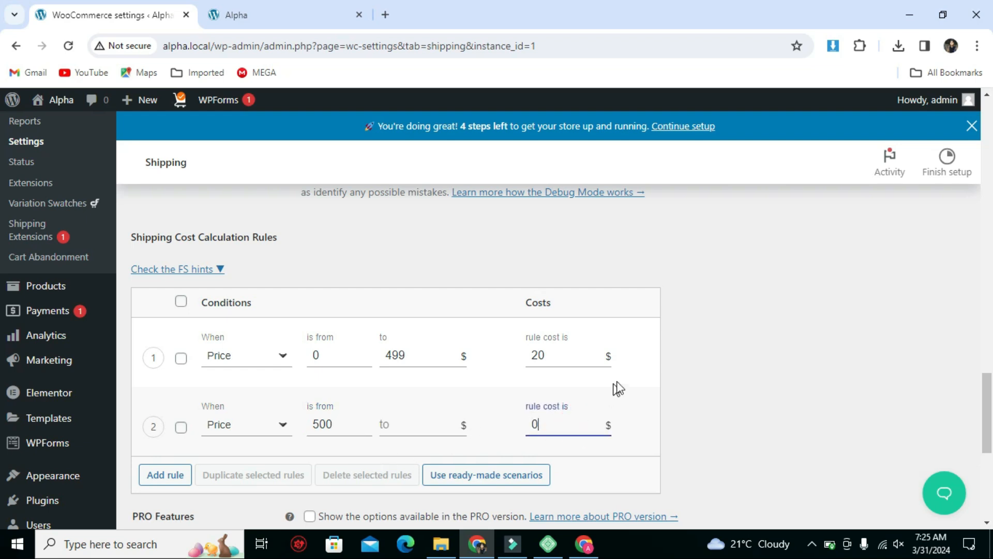
{"action": "scroll", "coordinate": [678, 371], "scroll_direction": "down", "scroll_amount": 1}
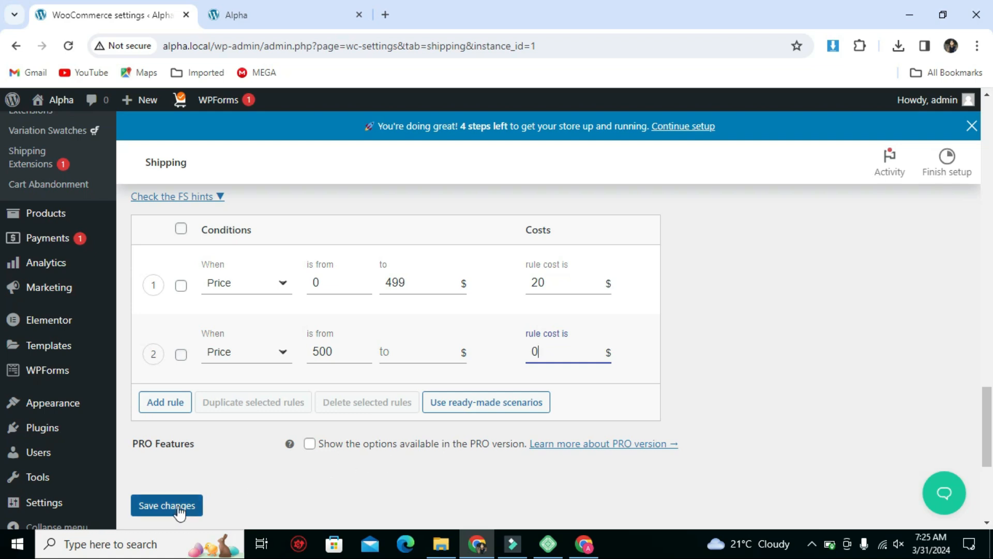
{"action": "left_click", "coordinate": [157, 512]}
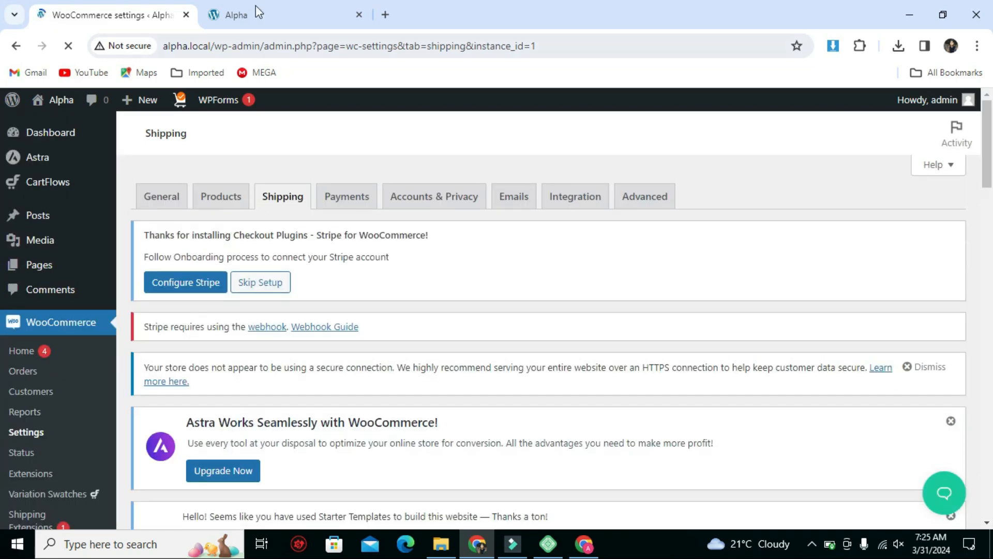
Switch to the Alpha storefront, reload it, and add one Black Leather Shoes For Men to the cart.
{"action": "left_click", "coordinate": [255, 11]}
{"action": "left_click", "coordinate": [68, 45]}
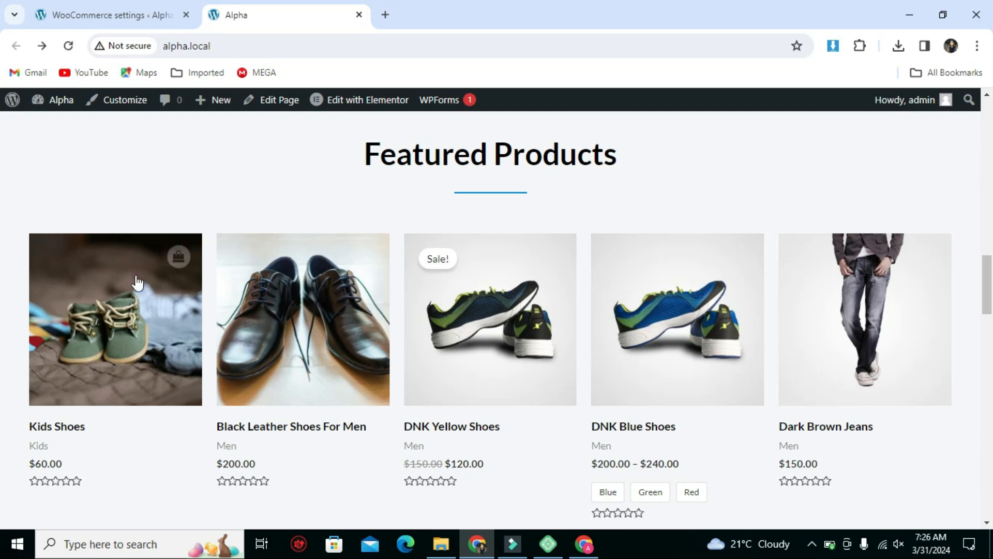
{"action": "left_click", "coordinate": [271, 352]}
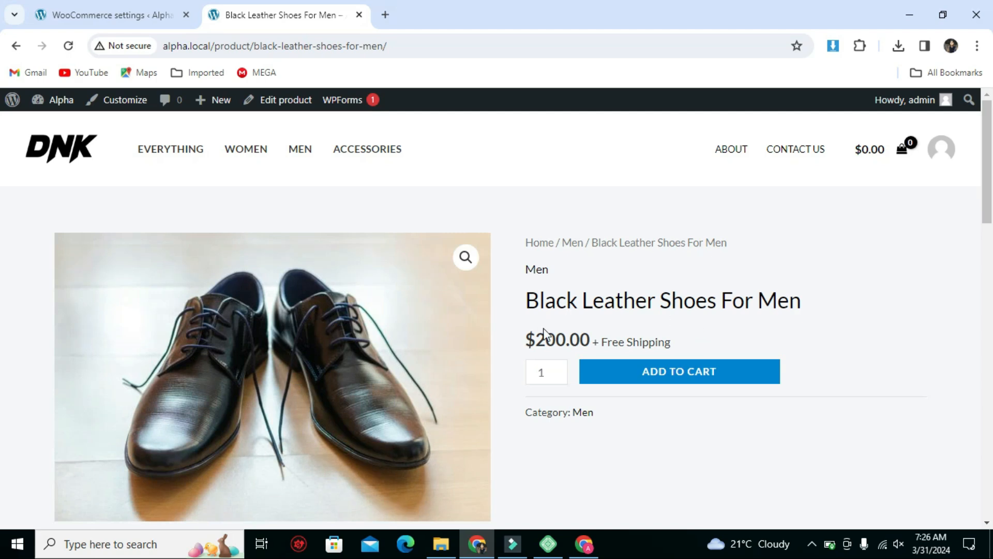
{"action": "left_click", "coordinate": [678, 369]}
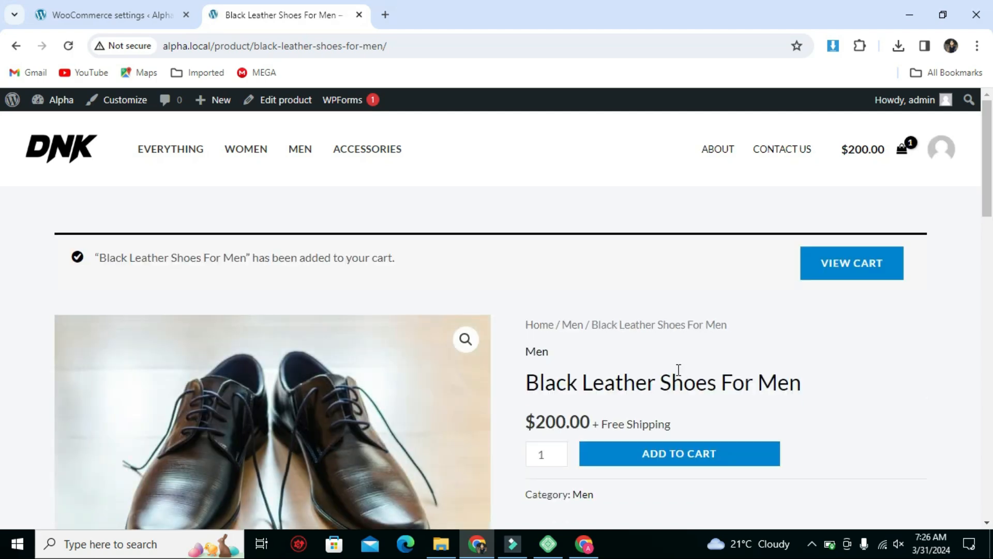
Open the full cart page and check the subtotal and Flexible Shipping charge for the single pair of shoes.
{"action": "left_click", "coordinate": [905, 151]}
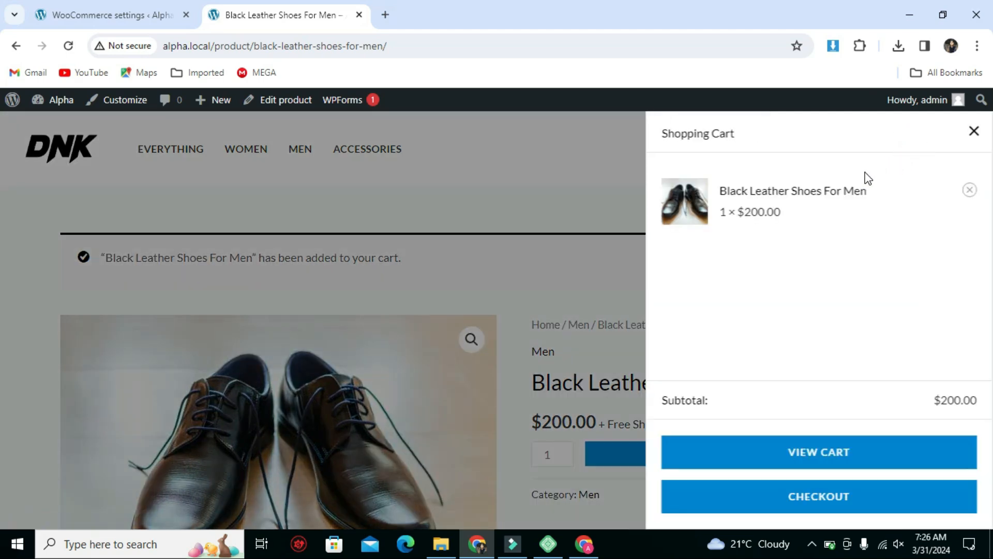
{"action": "left_click", "coordinate": [817, 454]}
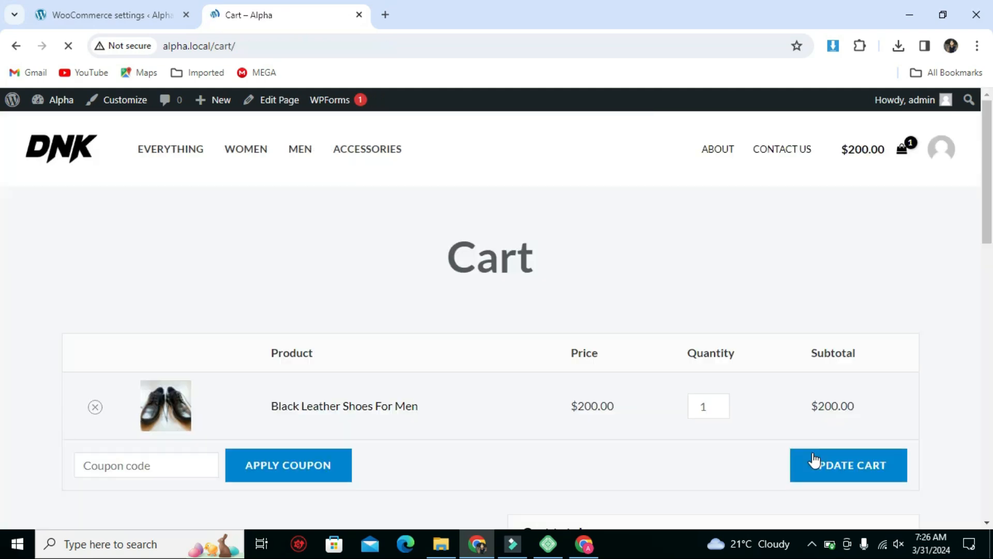
{"action": "scroll", "coordinate": [802, 414], "scroll_direction": "down", "scroll_amount": 4}
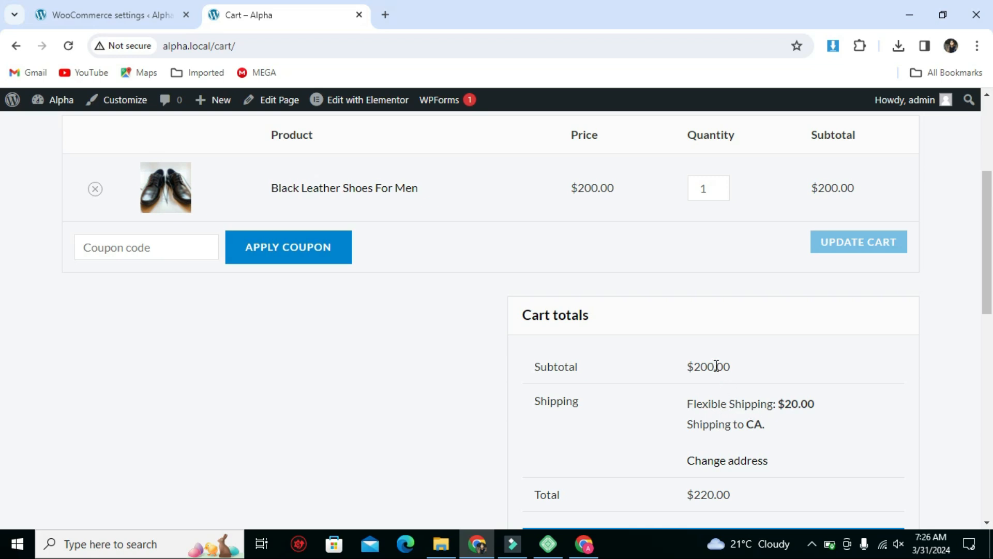
{"action": "left_click_drag", "start_coordinate": [714, 366], "coordinate": [691, 366]}
{"action": "left_click", "coordinate": [798, 407]}
{"action": "scroll", "coordinate": [801, 413], "scroll_direction": "up", "scroll_amount": 4}
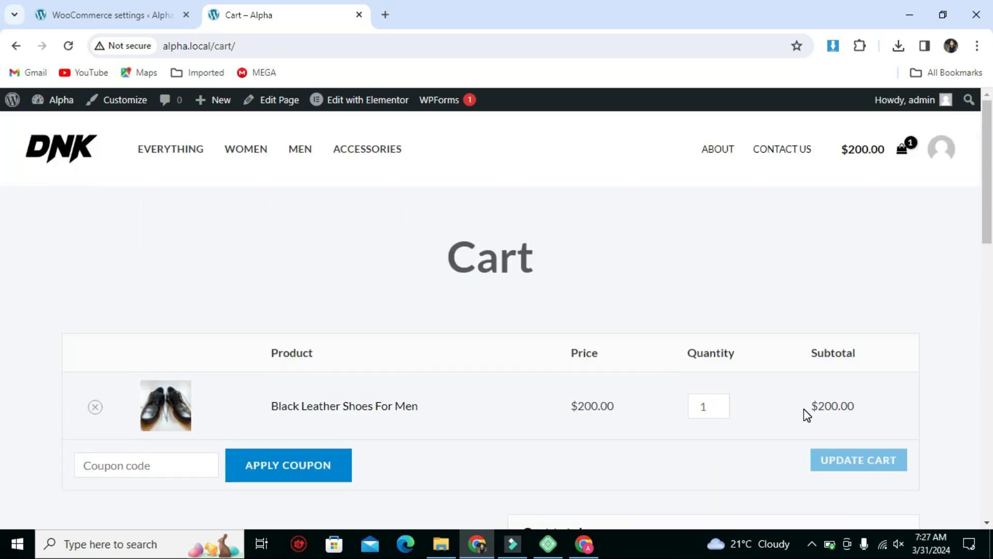
Set the quantity of Black Leather Shoes For Men to 3 and update the cart.
{"action": "scroll", "coordinate": [807, 414], "scroll_direction": "down", "scroll_amount": 2}
{"action": "double_click", "coordinate": [692, 334]}
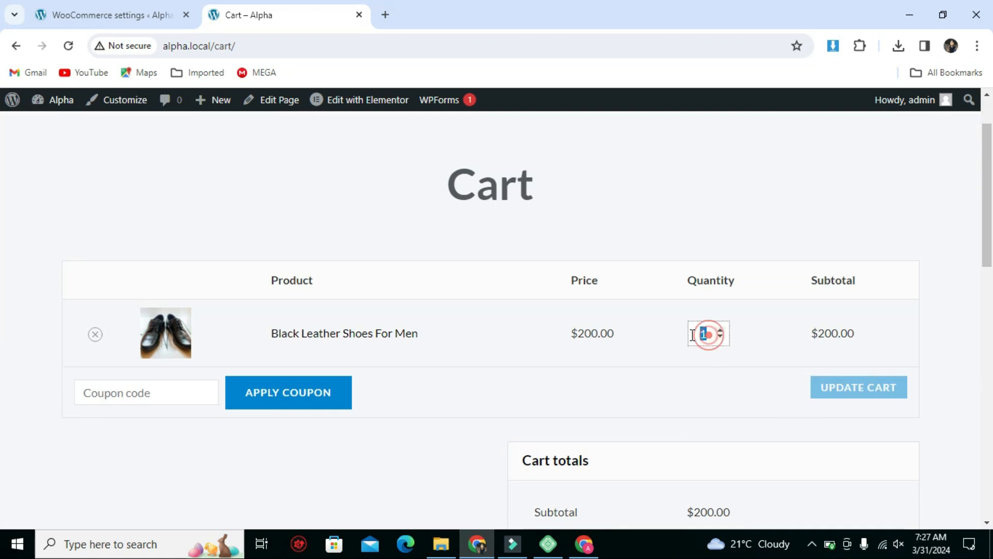
{"action": "left_click", "coordinate": [721, 330]}
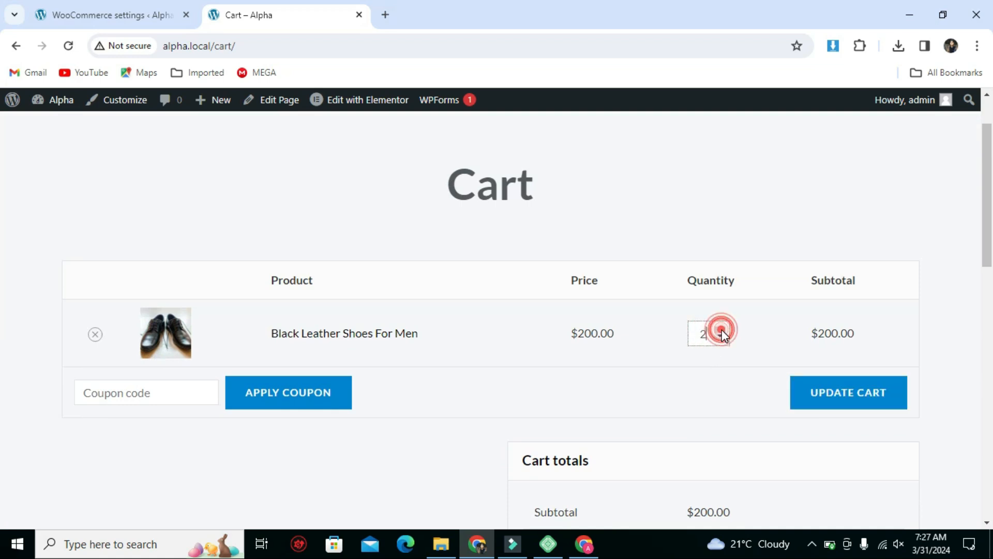
{"action": "left_click", "coordinate": [721, 330]}
{"action": "left_click", "coordinate": [819, 393]}
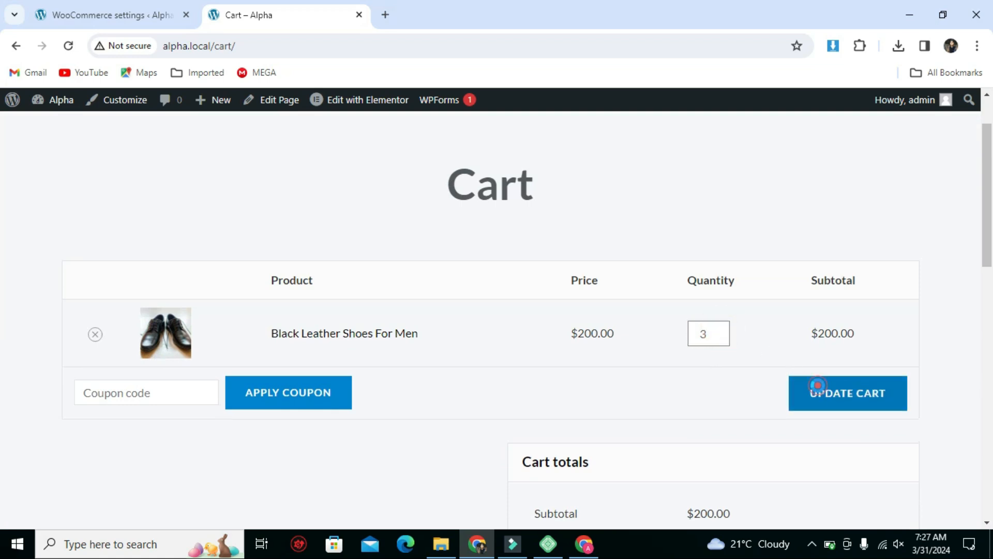
Check the shipping charge in the updated cart totals, and proceed to checkout to review it in the order summary.
{"action": "scroll", "coordinate": [900, 360], "scroll_direction": "down", "scroll_amount": 3}
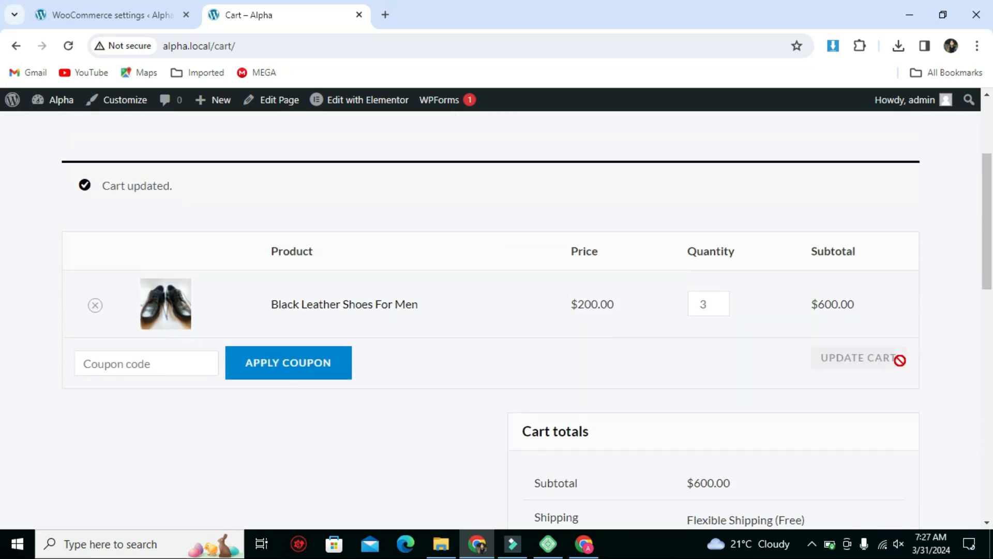
{"action": "scroll", "coordinate": [900, 361], "scroll_direction": "down", "scroll_amount": 1}
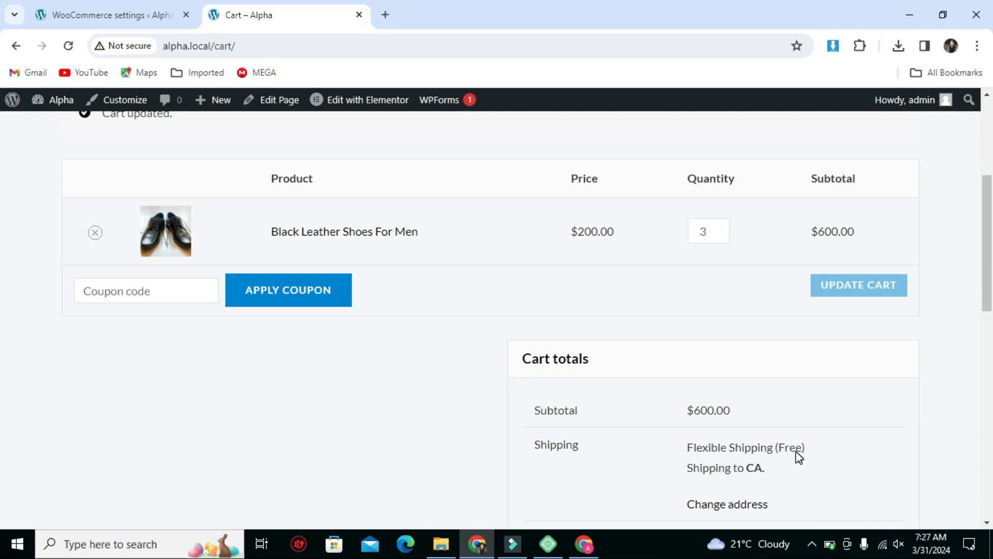
{"action": "scroll", "coordinate": [798, 429], "scroll_direction": "down", "scroll_amount": 2}
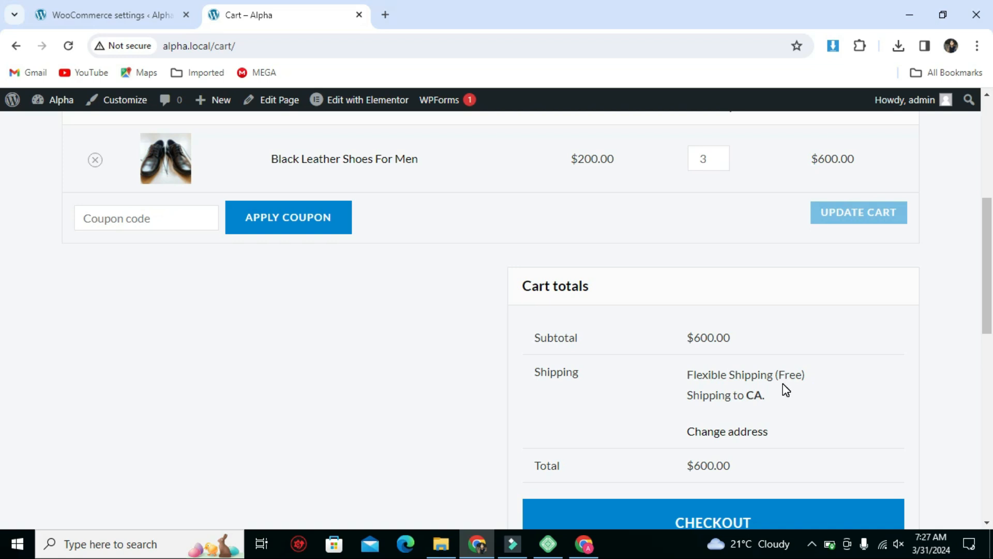
{"action": "left_click", "coordinate": [719, 512]}
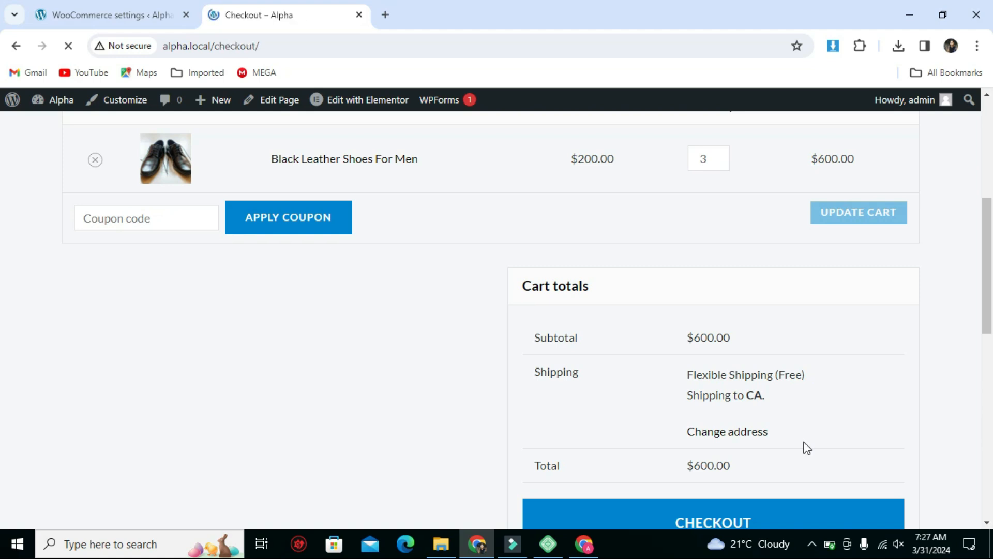
{"action": "scroll", "coordinate": [805, 427], "scroll_direction": "down", "scroll_amount": 4}
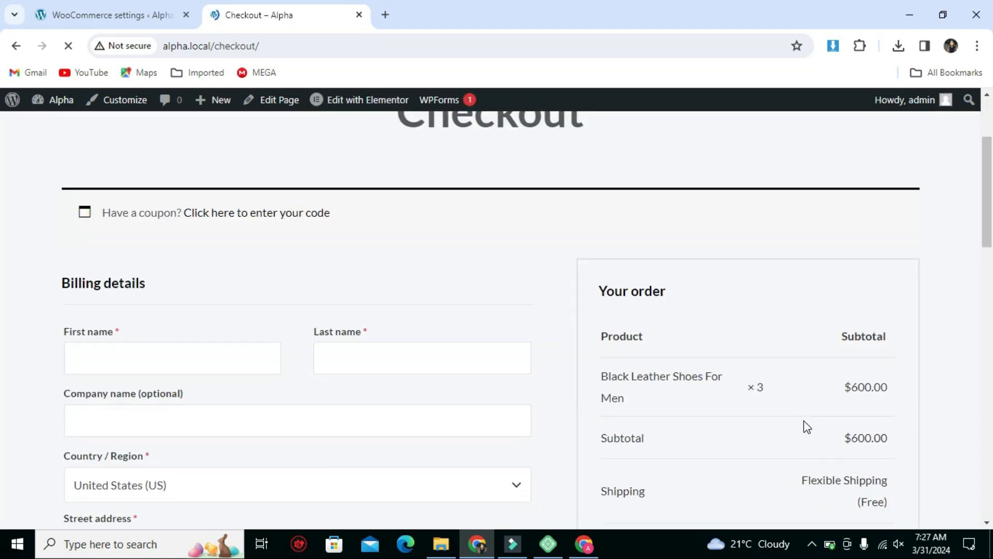